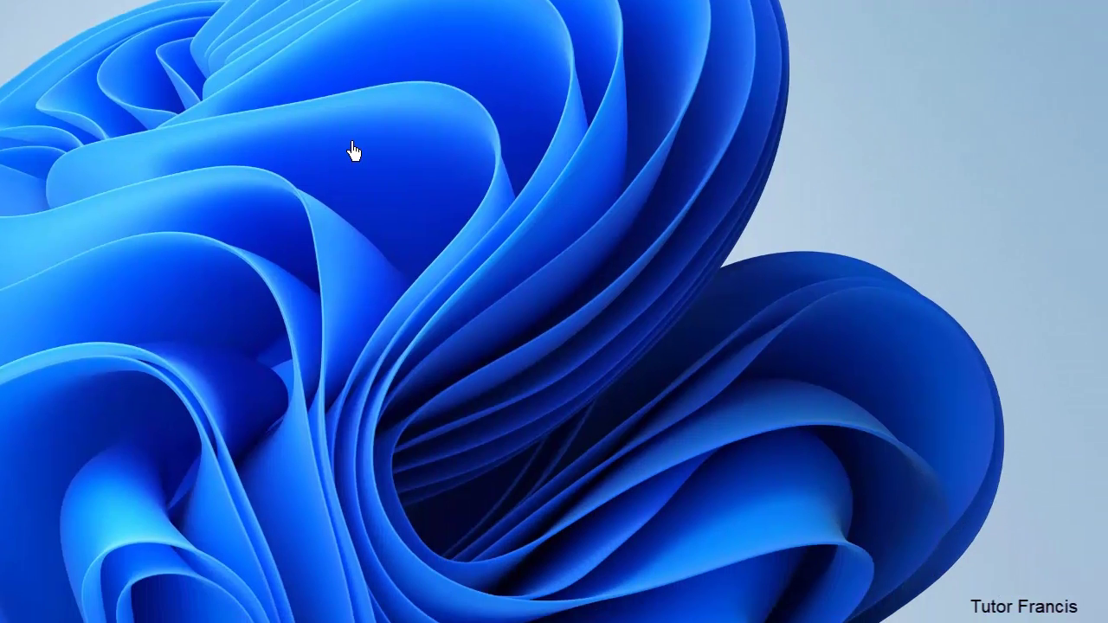
Step: Create a new Excel worksheet on the desktop from the right-click menu, named 'Student records'
{"action": "right_click", "coordinate": [638, 396]}
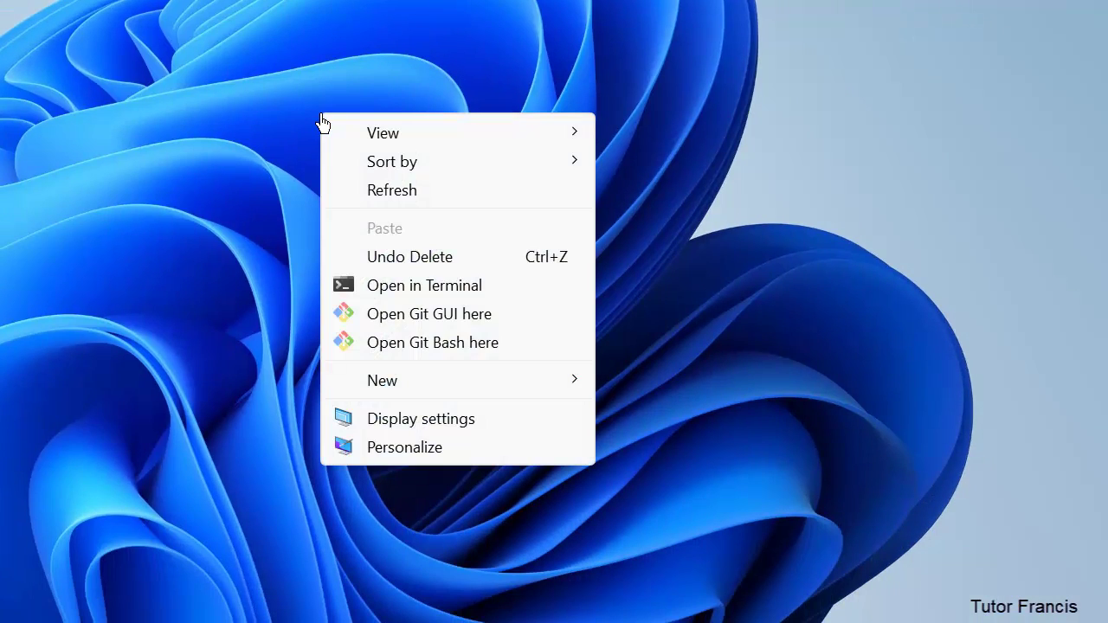
{"action": "mouse_move", "coordinate": [440, 392]}
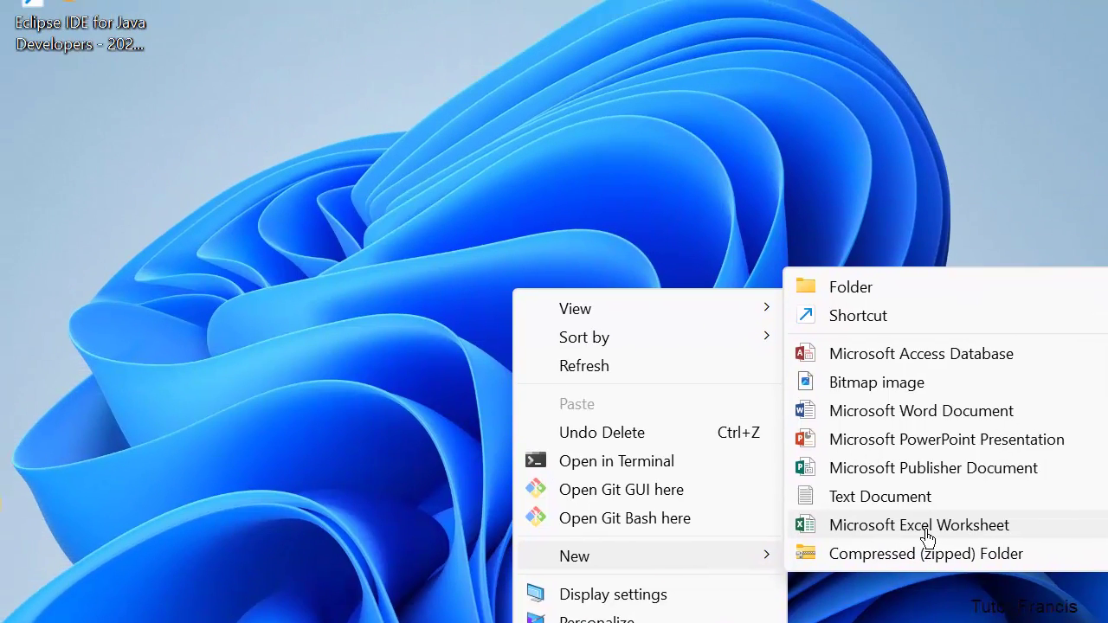
{"action": "left_click", "coordinate": [741, 356]}
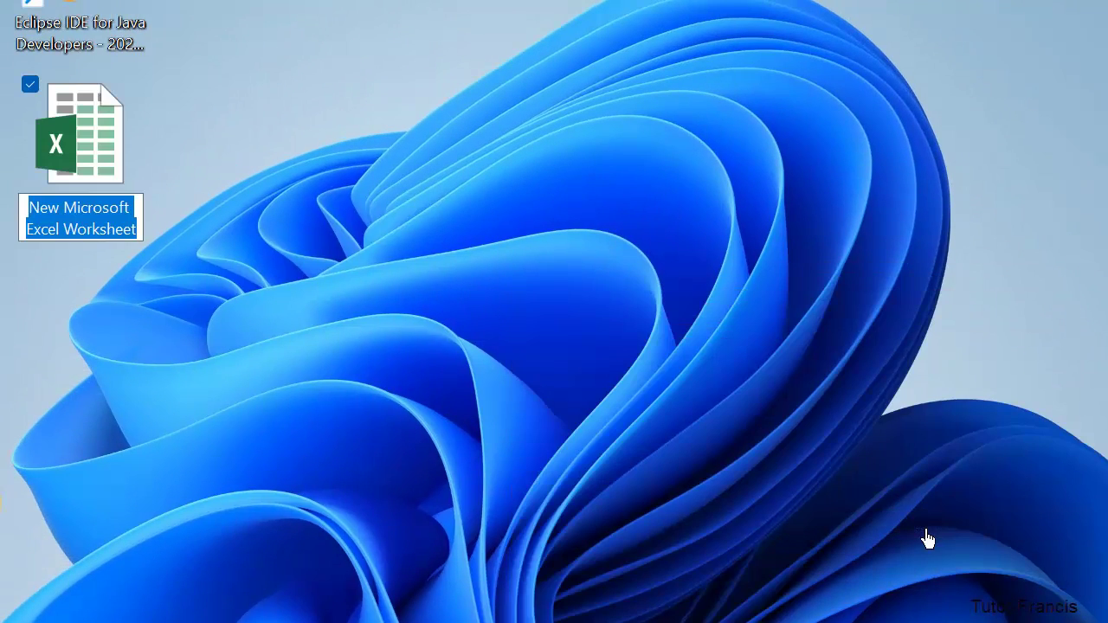
{"action": "type", "text": "St"}
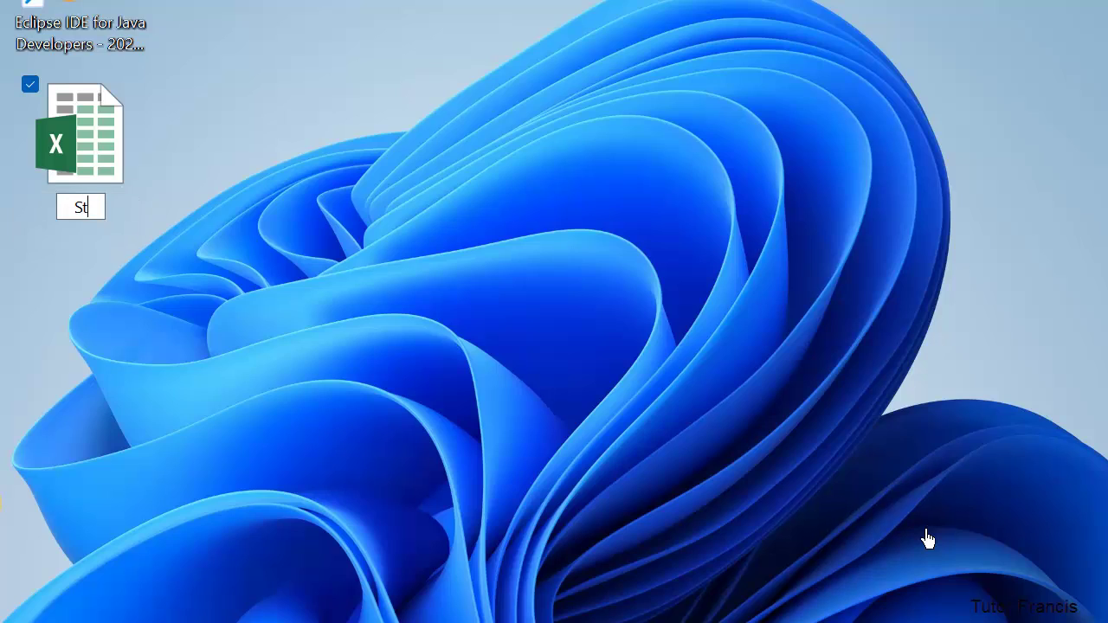
{"action": "type", "text": "uden"}
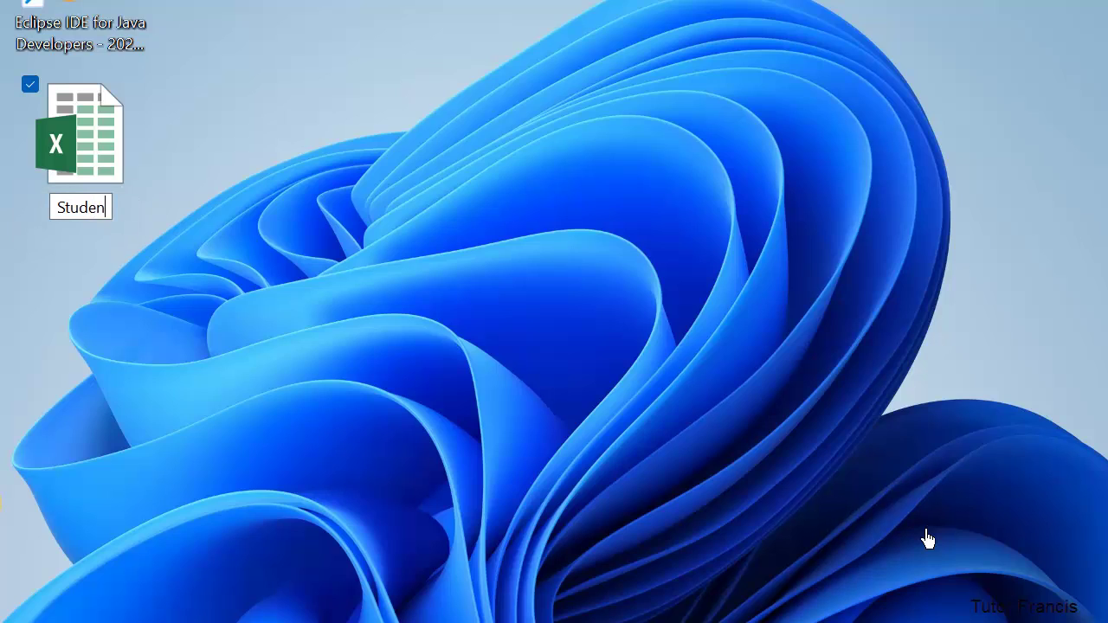
{"action": "type", "text": "t records"}
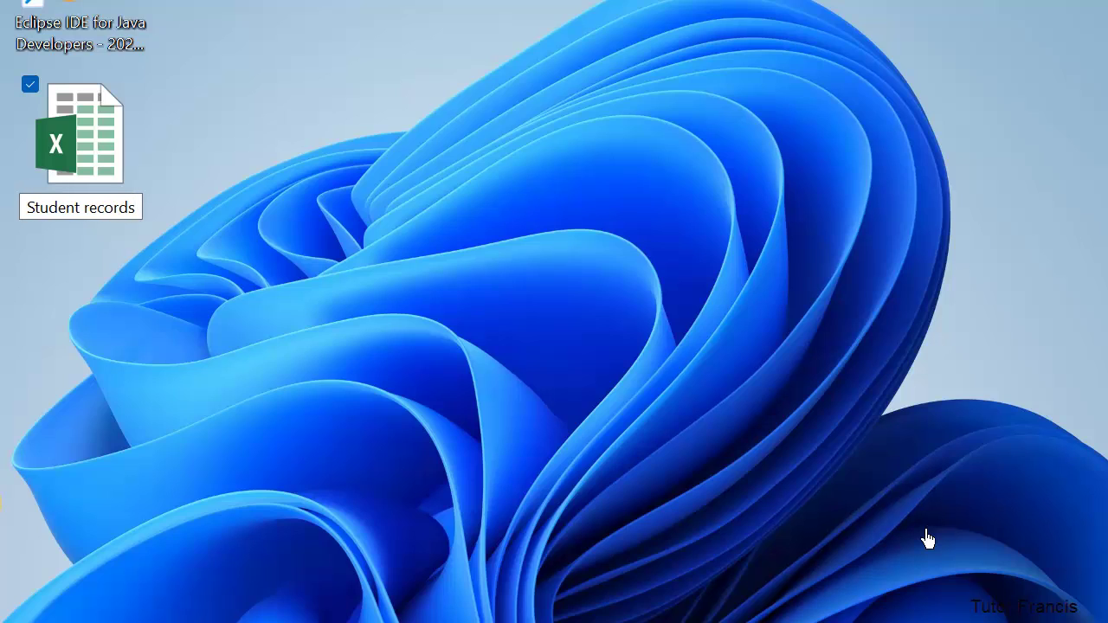
{"action": "key", "text": "Return"}
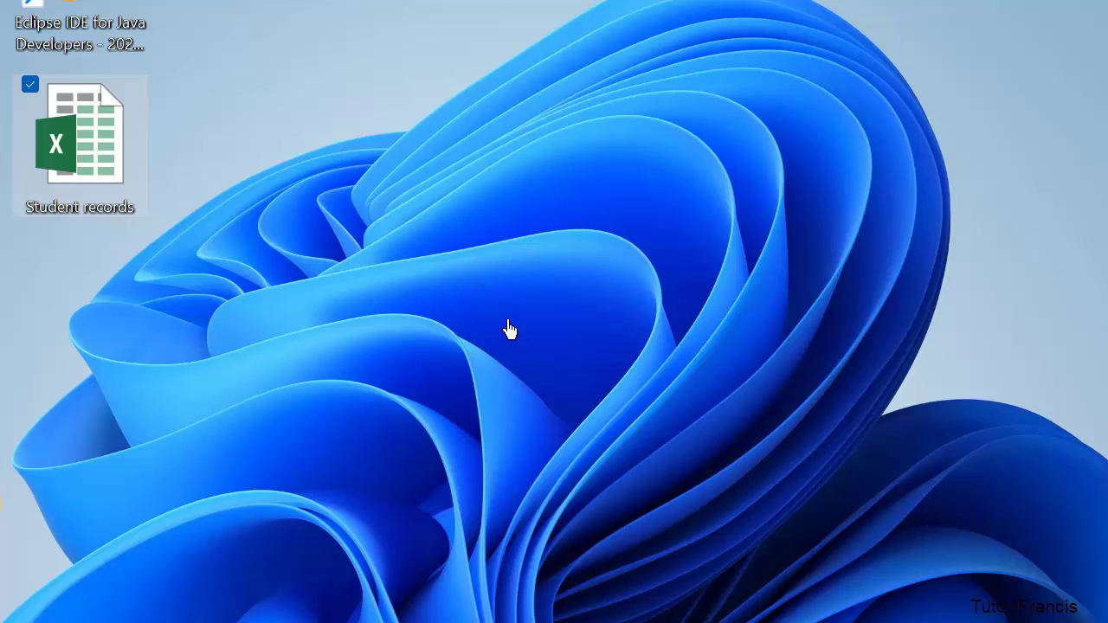
{"action": "mouse_move", "coordinate": [91, 140]}
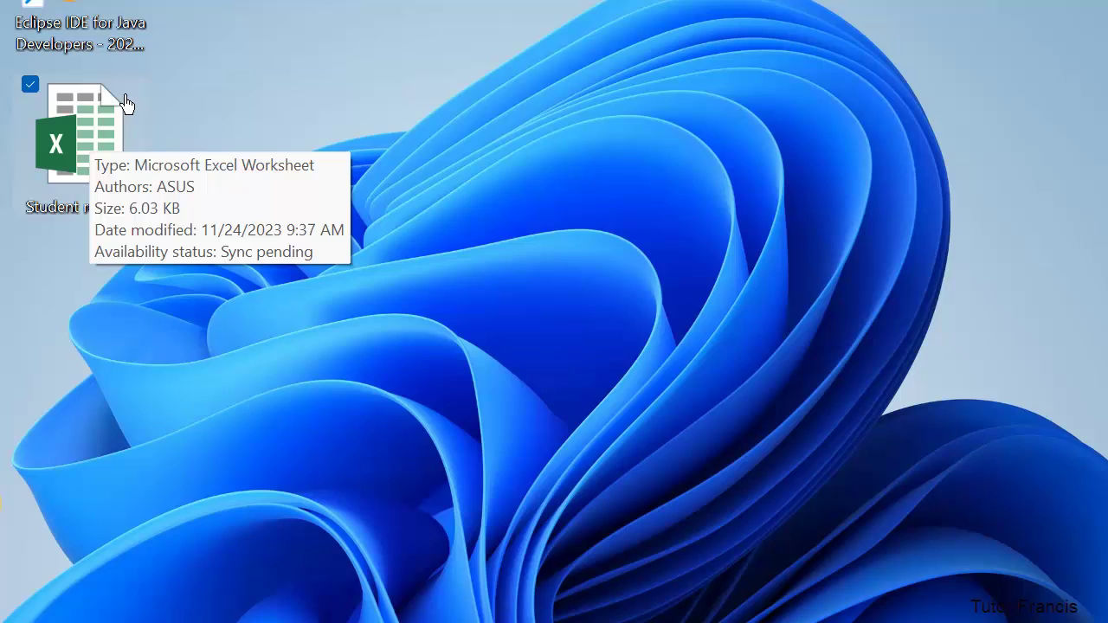
Step: Open the Student records workbook and enter S/N, Names and Score in A1, B1 and C1
{"action": "double_click", "coordinate": [76, 139]}
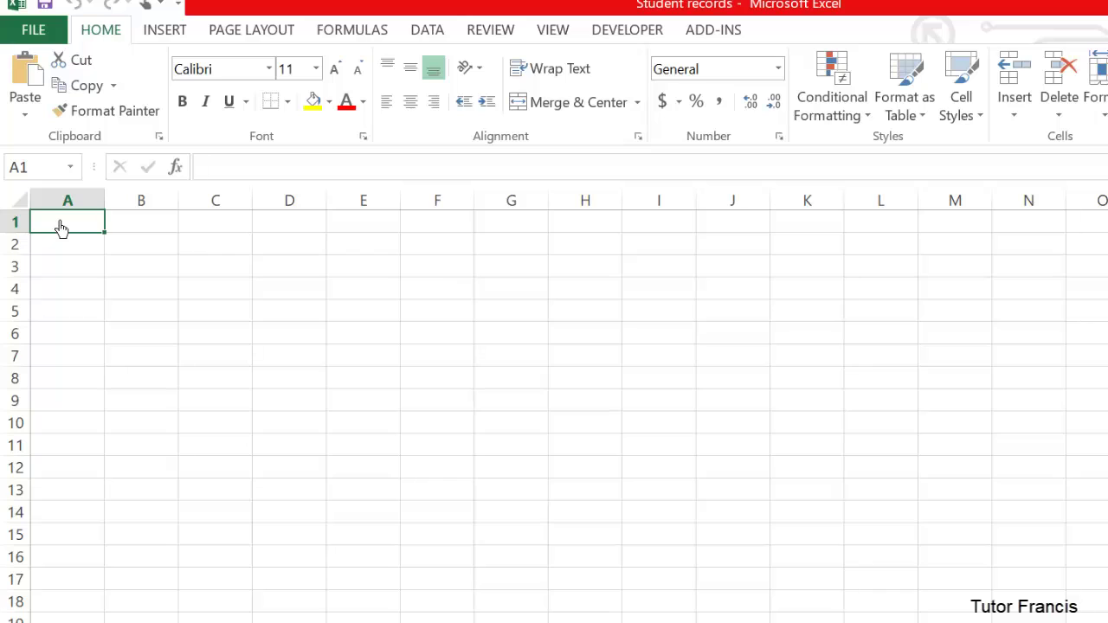
{"action": "type", "text": "S"}
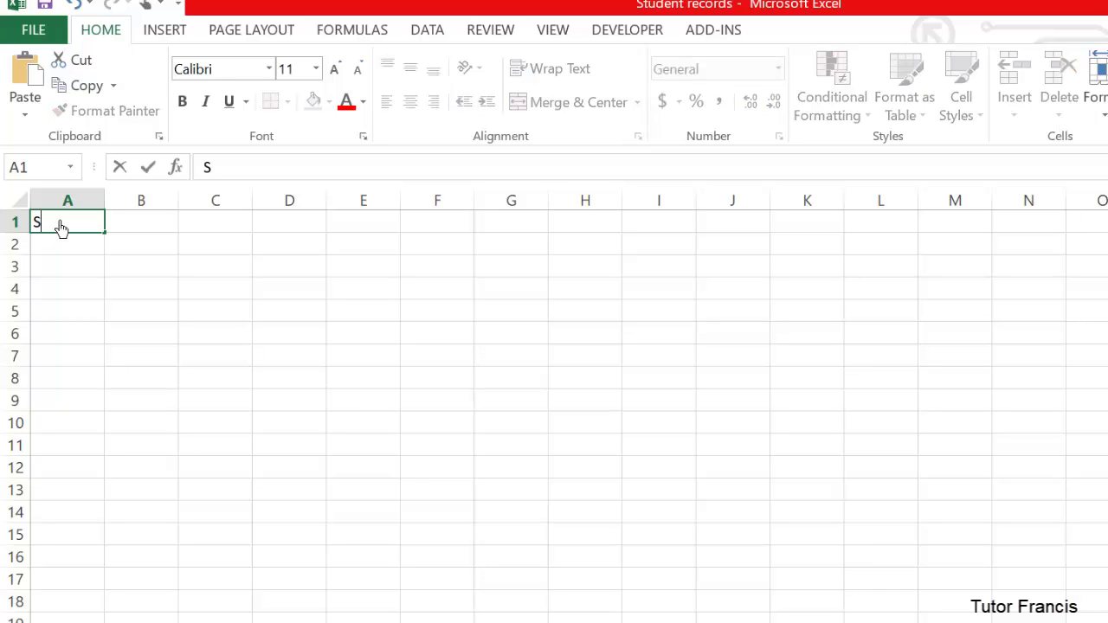
{"action": "type", "text": "/N"}
{"action": "left_click", "coordinate": [143, 227]}
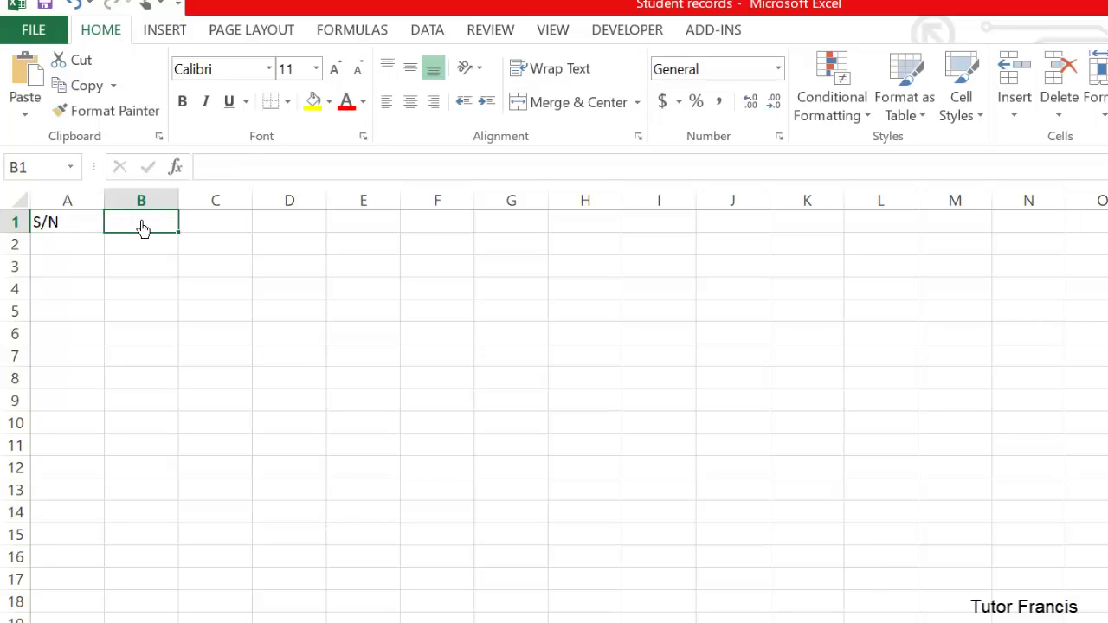
{"action": "type", "text": "Name"}
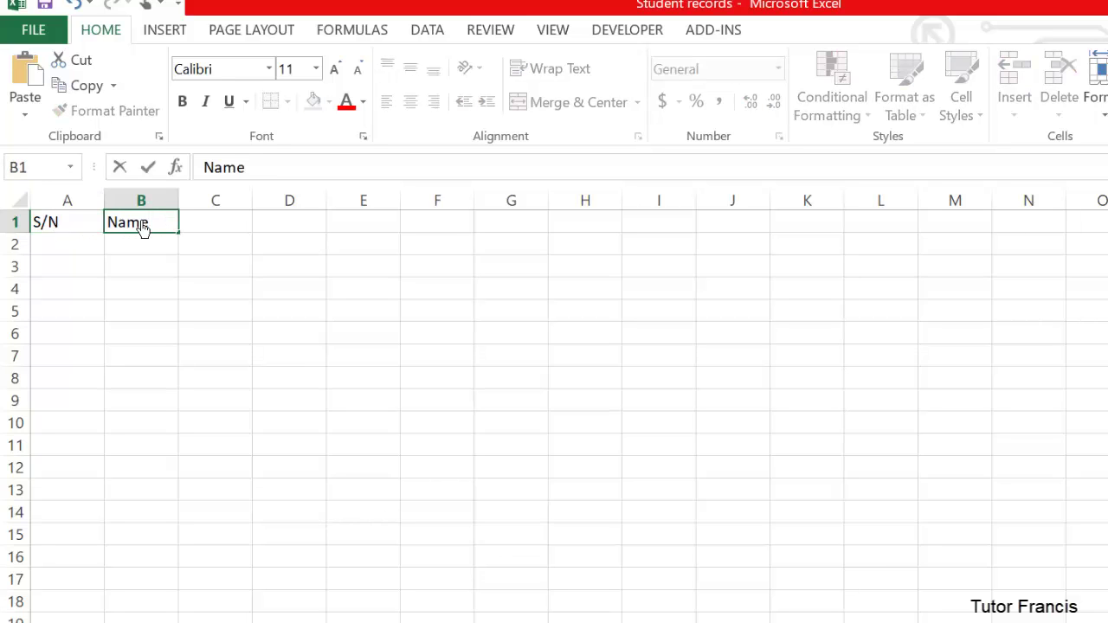
{"action": "type", "text": "s"}
{"action": "left_click", "coordinate": [210, 236]}
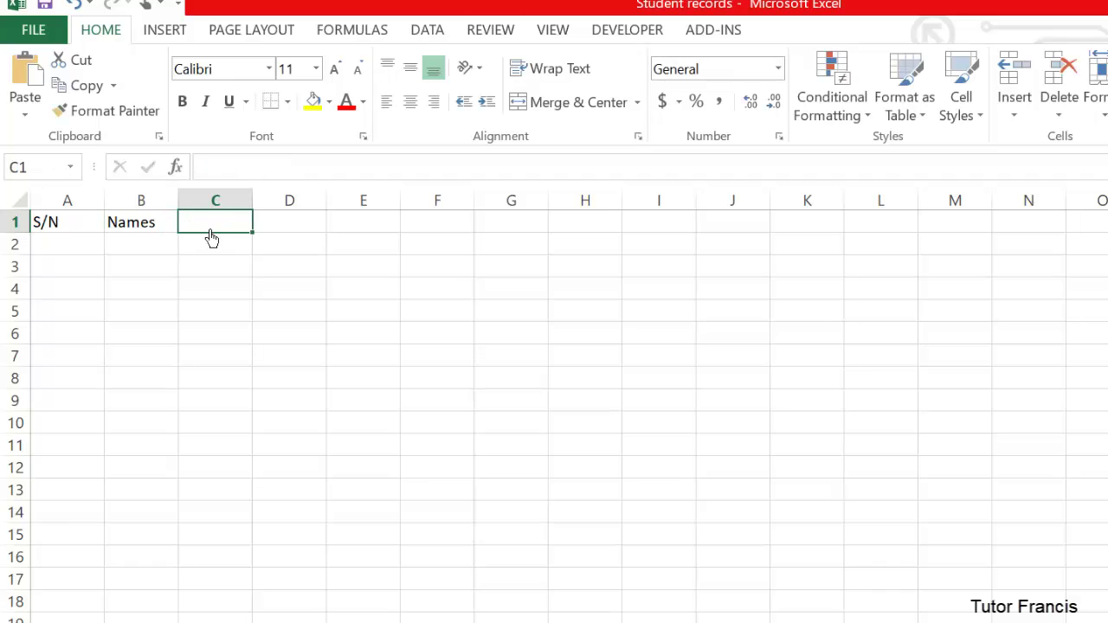
{"action": "type", "text": "Score"}
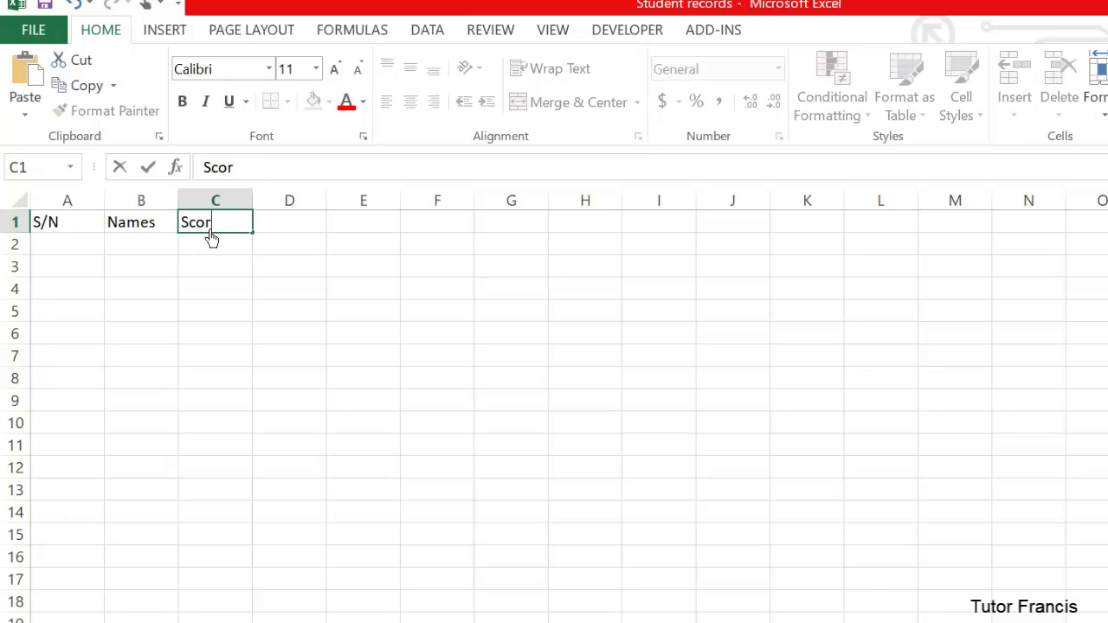
Step: Apply Merge & Center to C1:E1 so 'Score' sits centred over three columns
{"action": "left_click", "coordinate": [282, 237]}
{"action": "left_click_drag", "start_coordinate": [216, 225], "coordinate": [337, 230]}
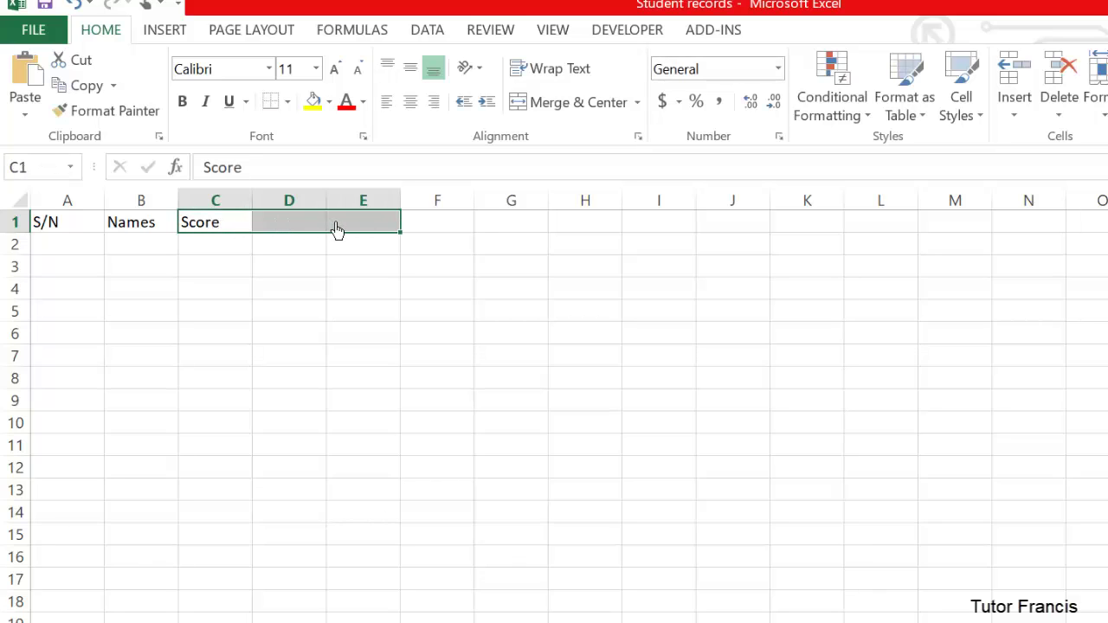
{"action": "left_click", "coordinate": [216, 232]}
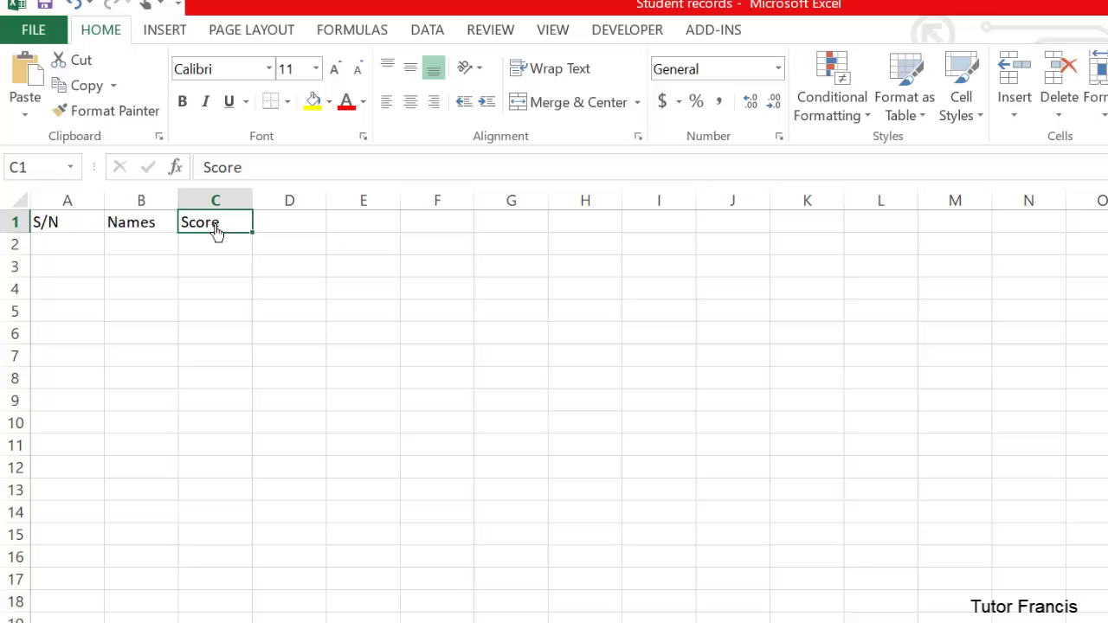
{"action": "left_click_drag", "start_coordinate": [216, 232], "coordinate": [349, 226]}
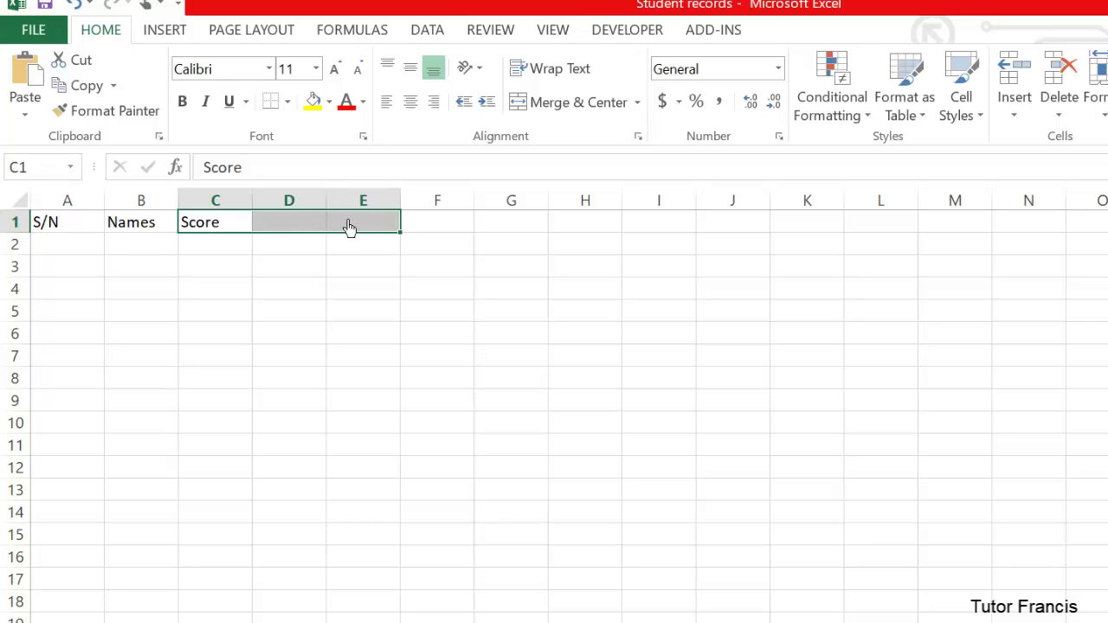
{"action": "left_click", "coordinate": [564, 102]}
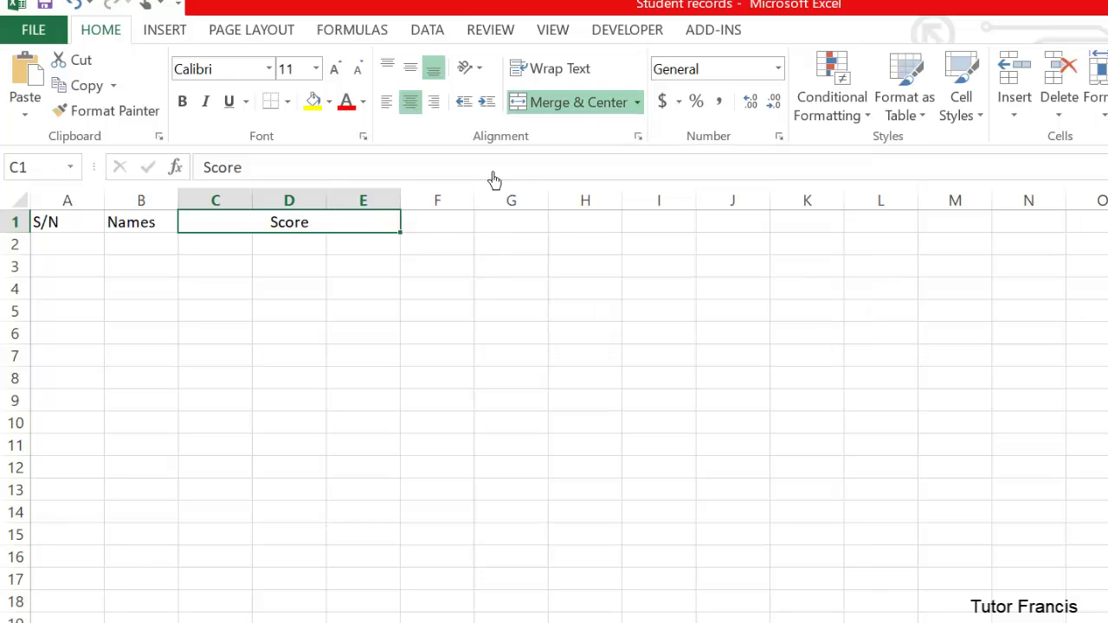
Step: Enter Test 1, Test 2 and Test 3 in C2:E2, and 'Score Total' in F1
{"action": "left_click", "coordinate": [208, 253]}
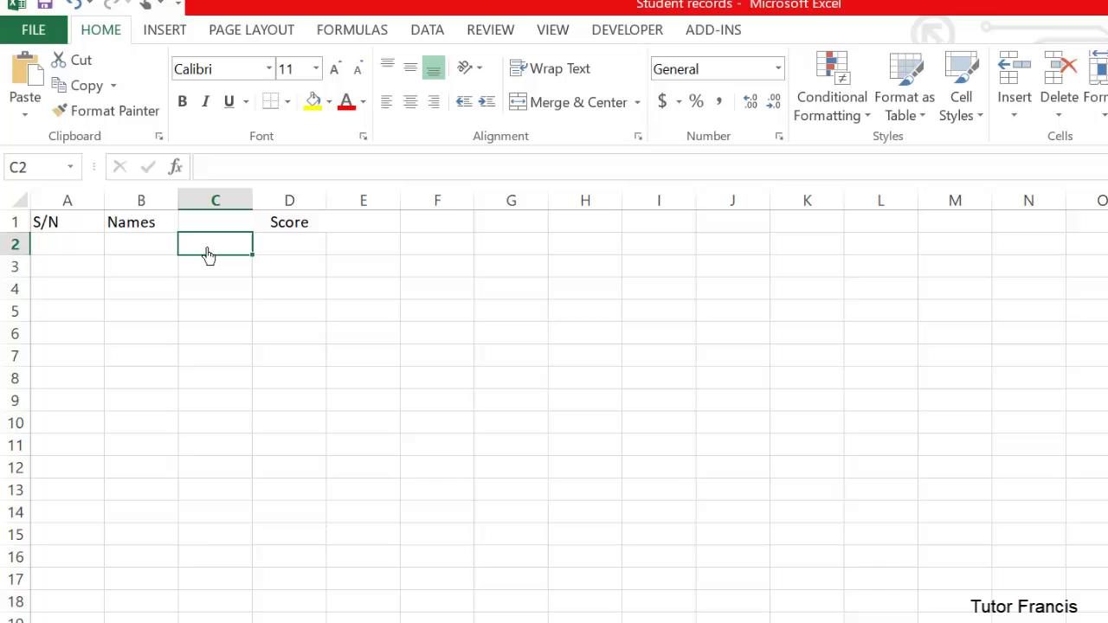
{"action": "type", "text": "Test 1"}
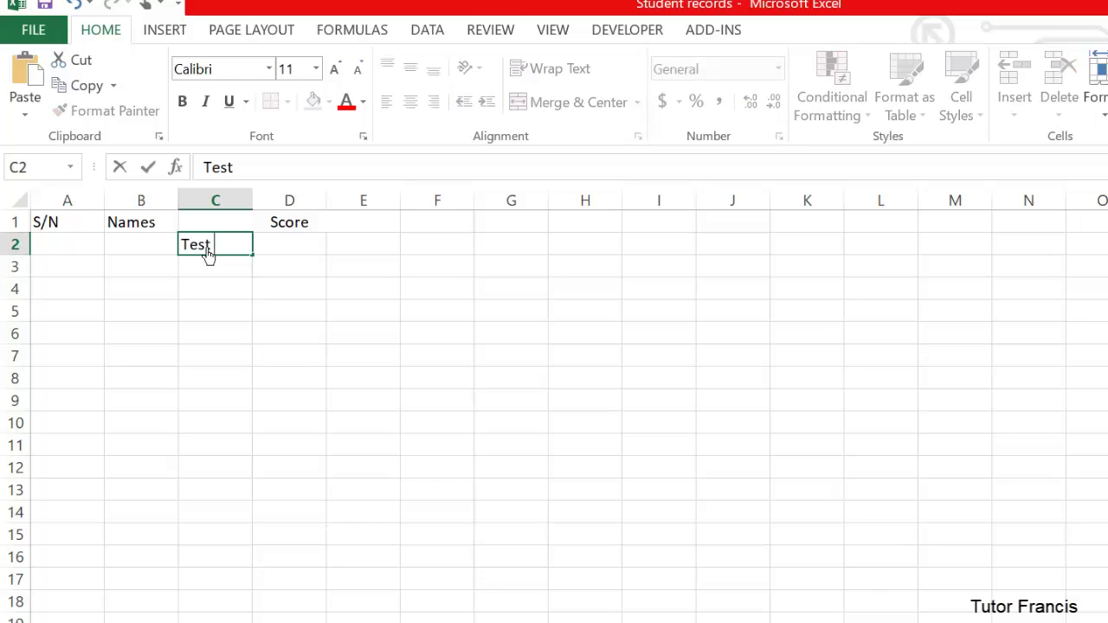
{"action": "left_click", "coordinate": [285, 253]}
{"action": "type", "text": "Te"}
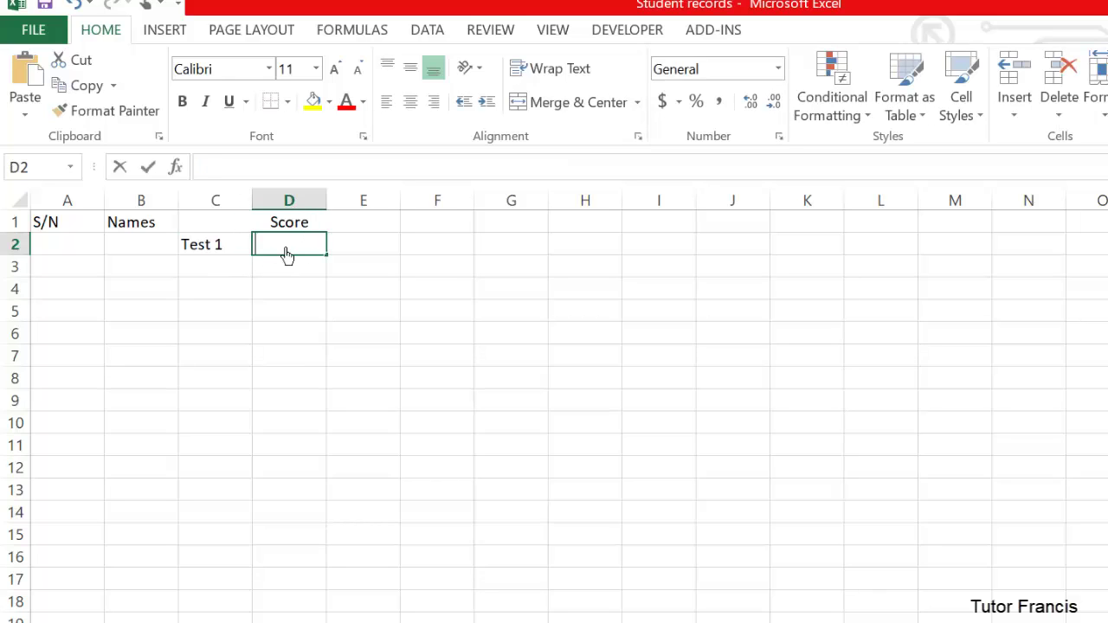
{"action": "type", "text": "st"}
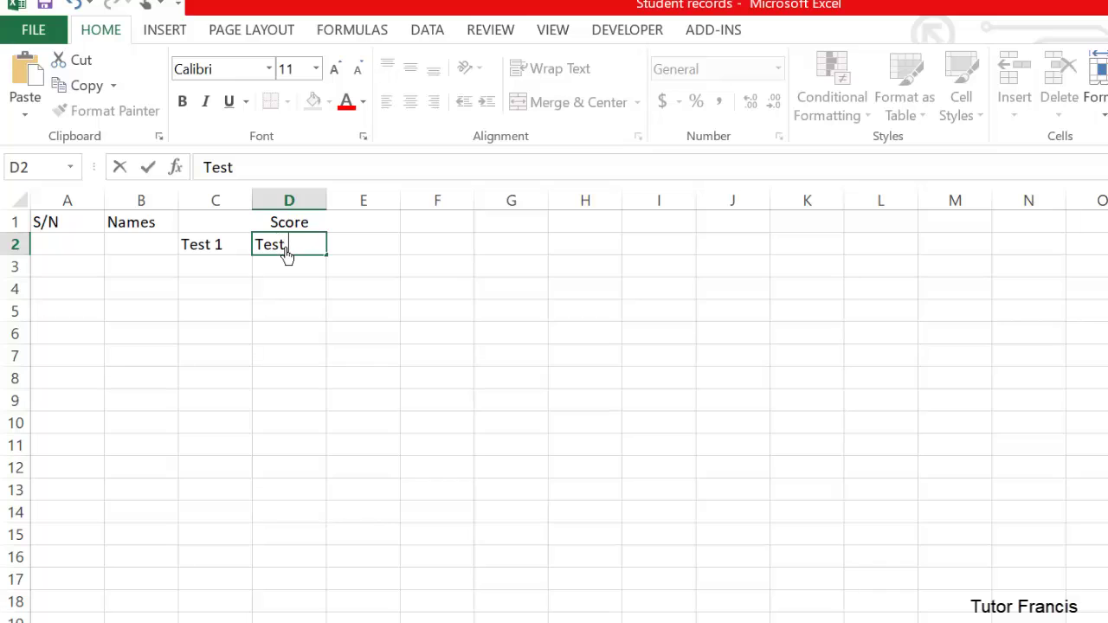
{"action": "type", "text": " 2"}
{"action": "left_click", "coordinate": [356, 253]}
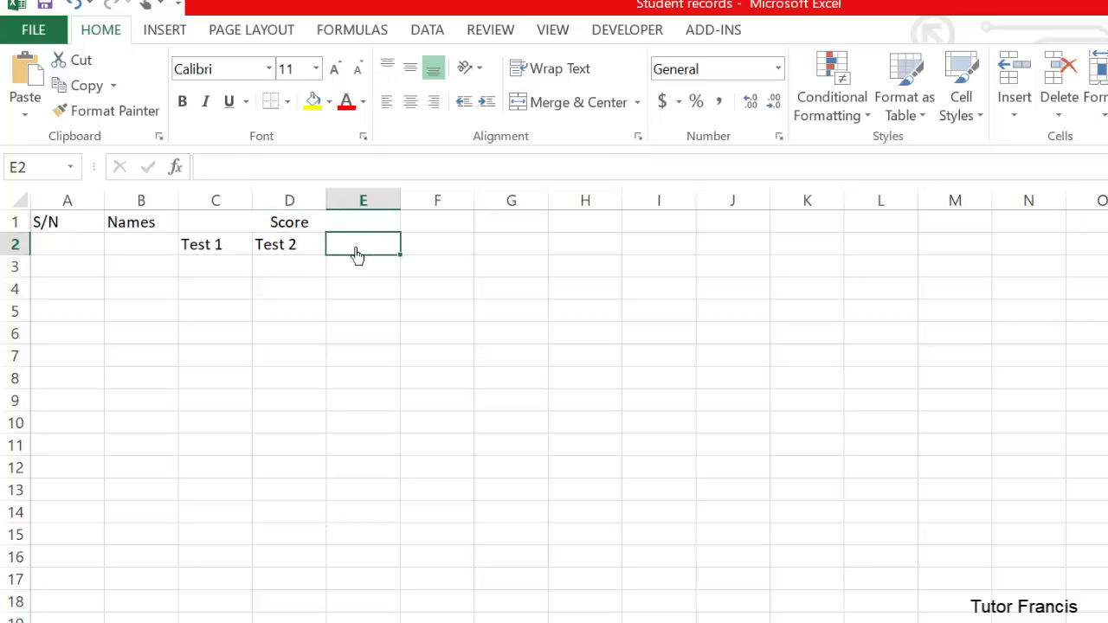
{"action": "type", "text": "Tes"}
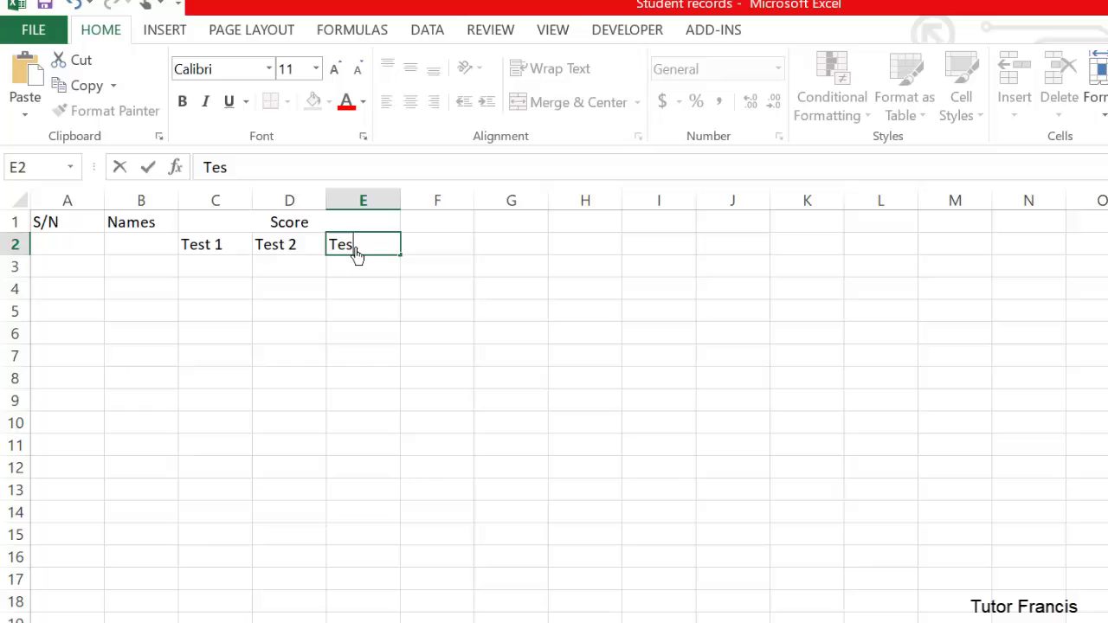
{"action": "type", "text": "t 3"}
{"action": "left_click", "coordinate": [460, 226]}
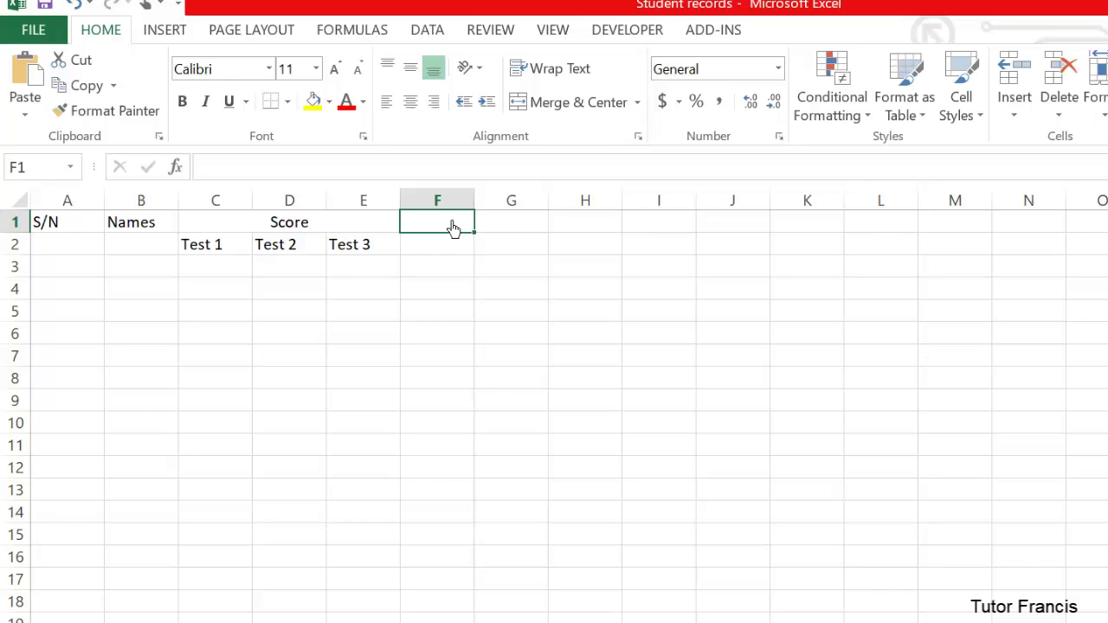
{"action": "type", "text": "Score"}
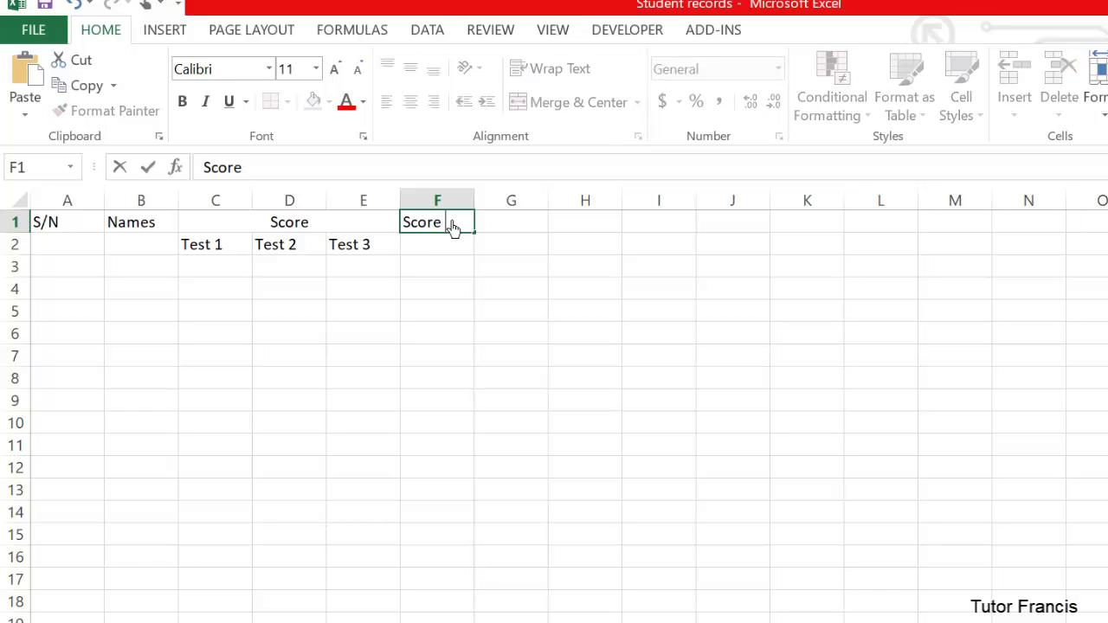
{"action": "type", "text": " Total"}
Step: Enter the headings 'Exams Score', '70%' and 'Total' in G1, H1 and I1
{"action": "left_click", "coordinate": [588, 232]}
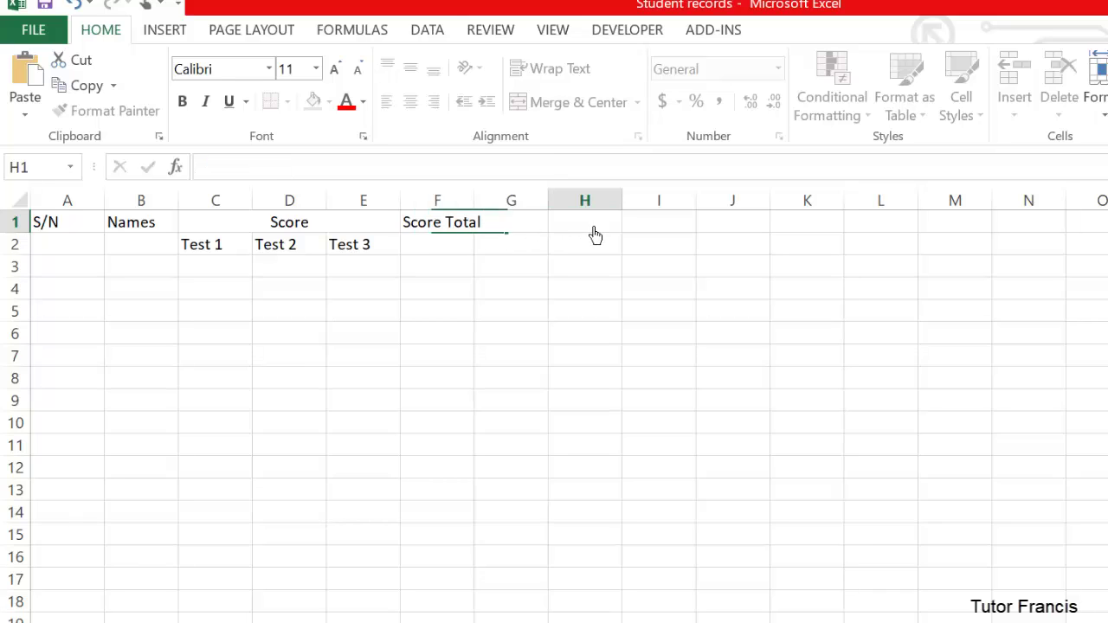
{"action": "left_click", "coordinate": [505, 235]}
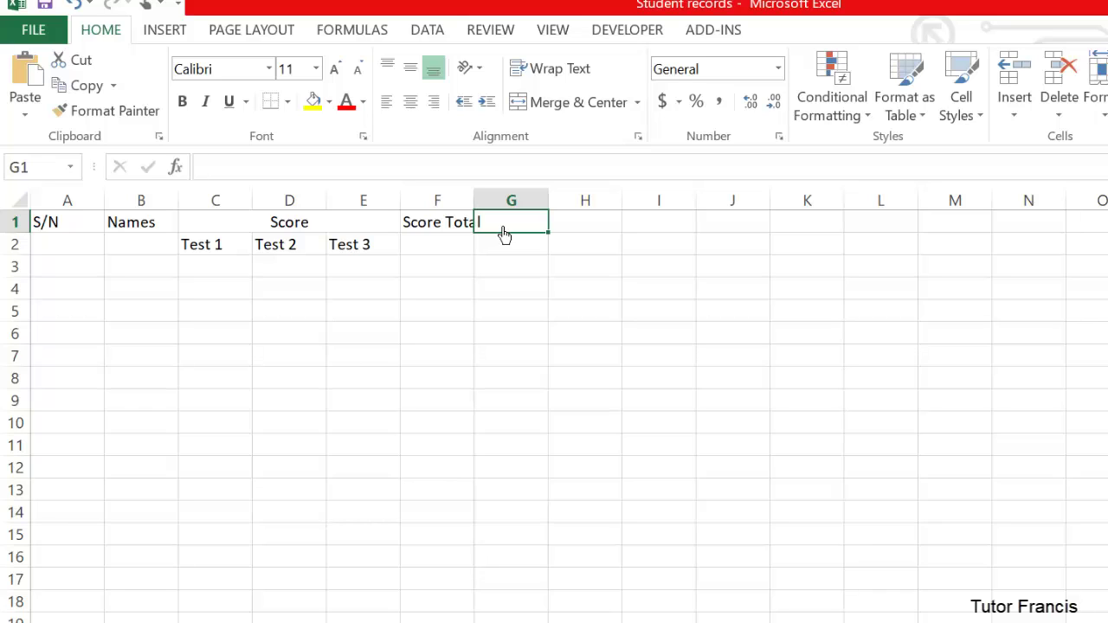
{"action": "type", "text": "Exa"}
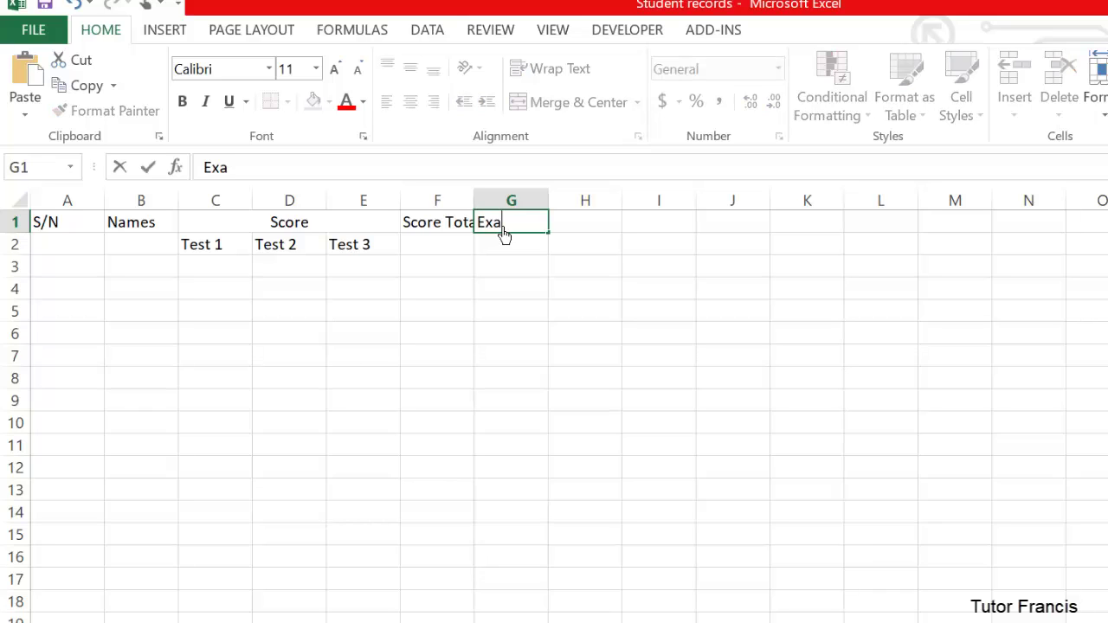
{"action": "type", "text": "ms Score"}
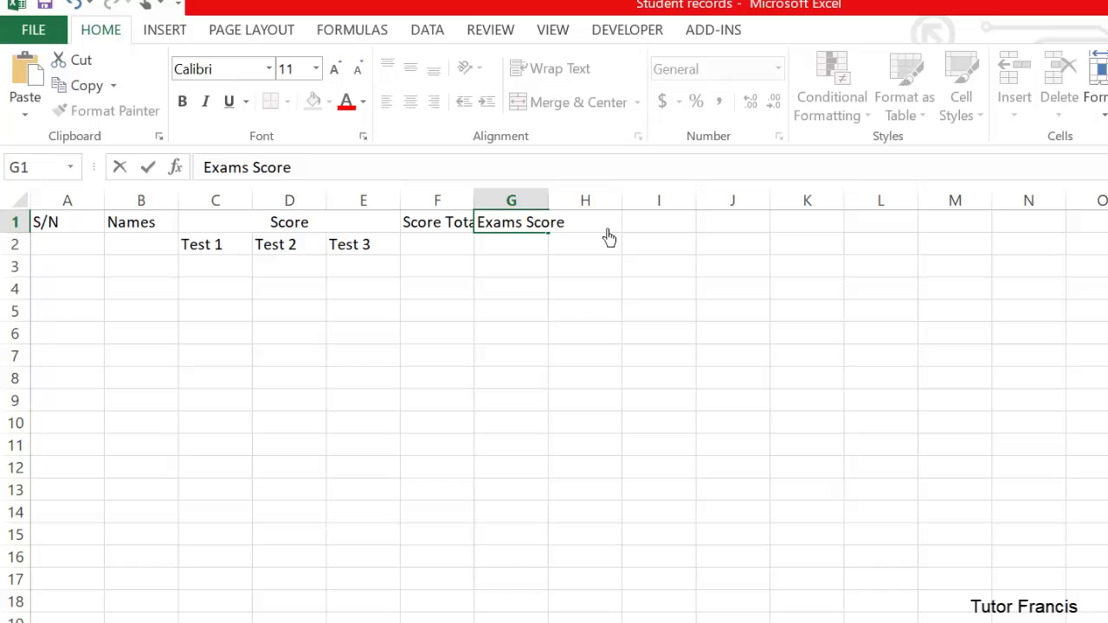
{"action": "left_click", "coordinate": [638, 231]}
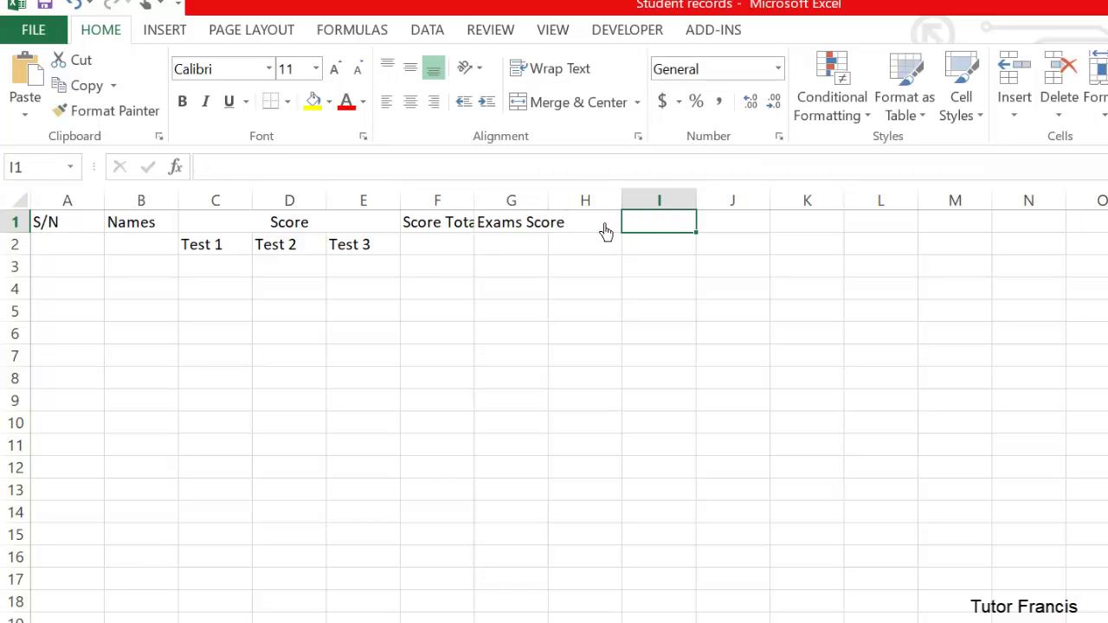
{"action": "left_click", "coordinate": [606, 232]}
{"action": "type", "text": "70"}
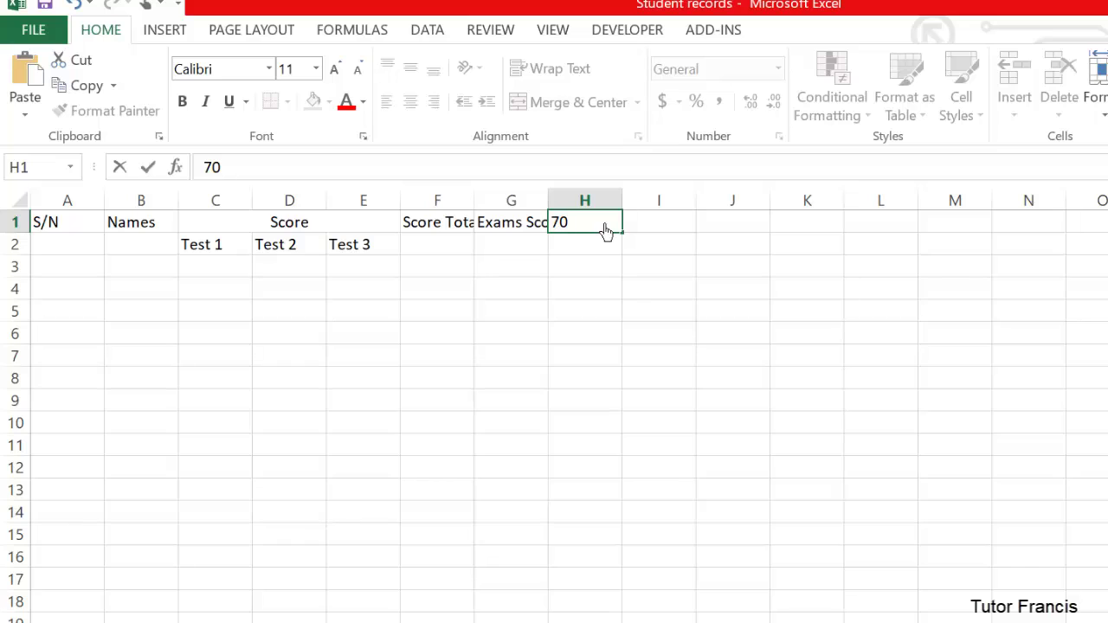
{"action": "type", "text": "5"}
{"action": "key", "text": "BackSpace"}
{"action": "type", "text": "%"}
{"action": "left_click", "coordinate": [651, 233]}
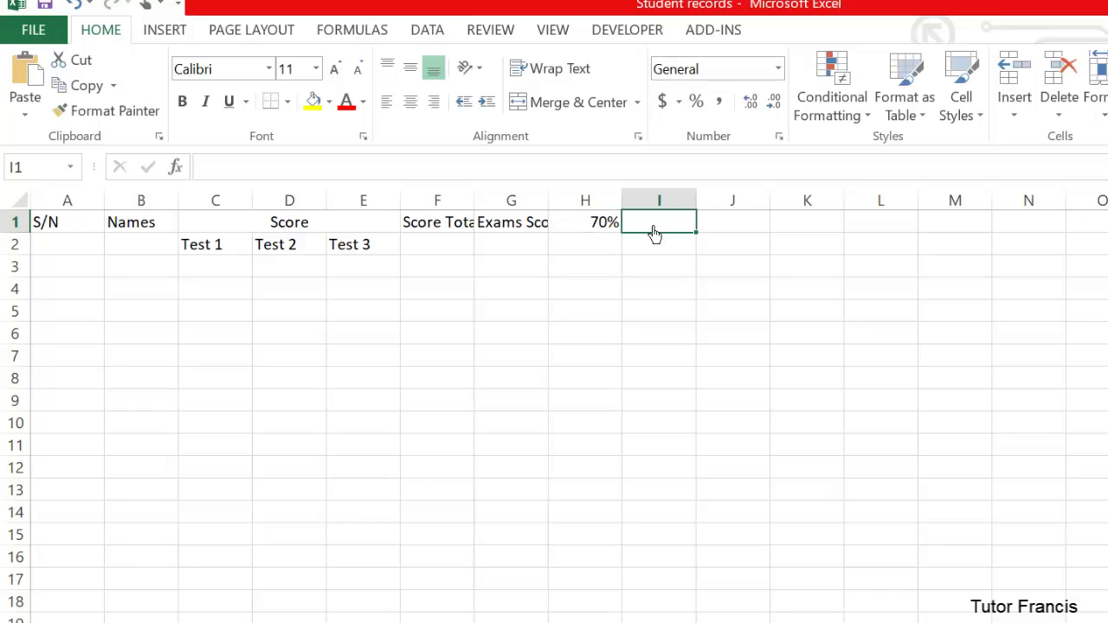
{"action": "type", "text": "Total"}
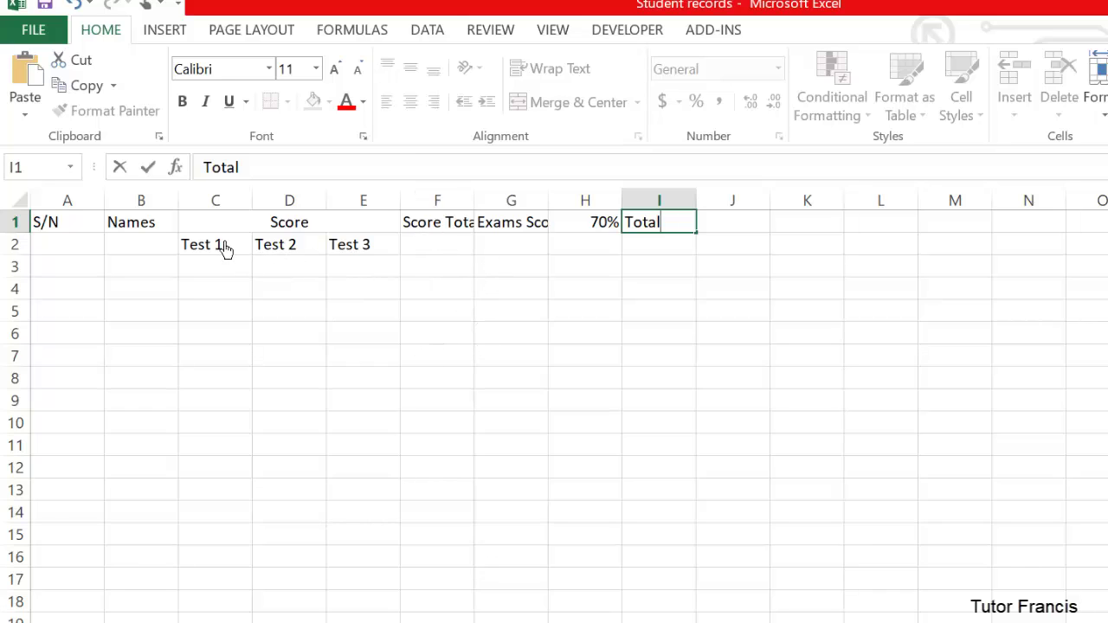
{"action": "left_click", "coordinate": [651, 317]}
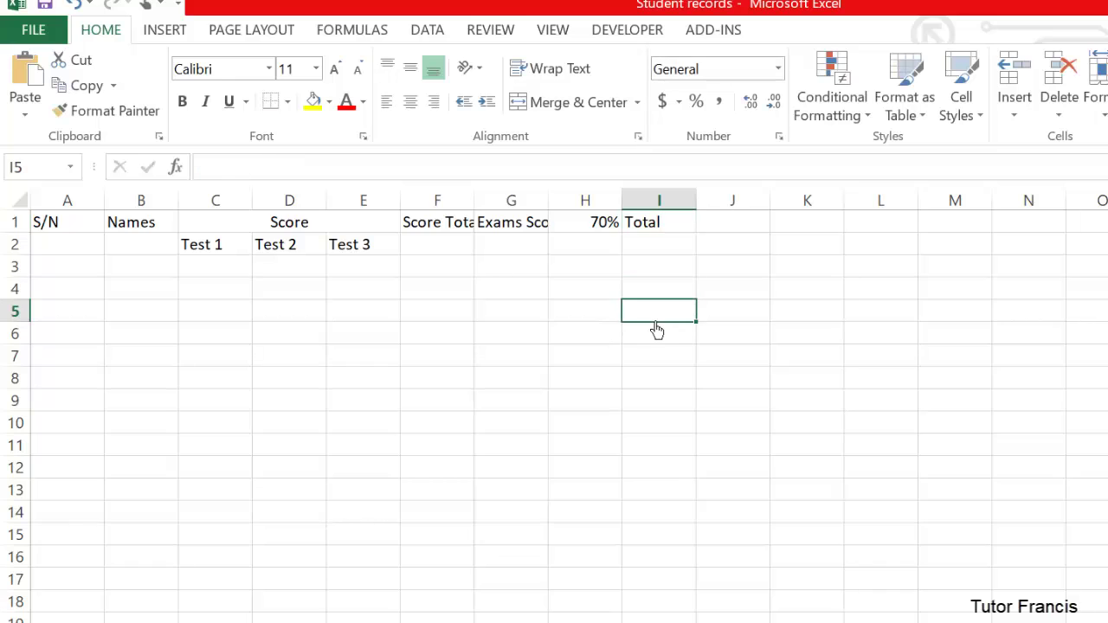
Step: Merge and centre A1:A2, B1:B2 and F1:F2 for the S/N, Names and Score Total headings
{"action": "left_click", "coordinate": [55, 225]}
{"action": "left_click_drag", "start_coordinate": [58, 227], "coordinate": [66, 246]}
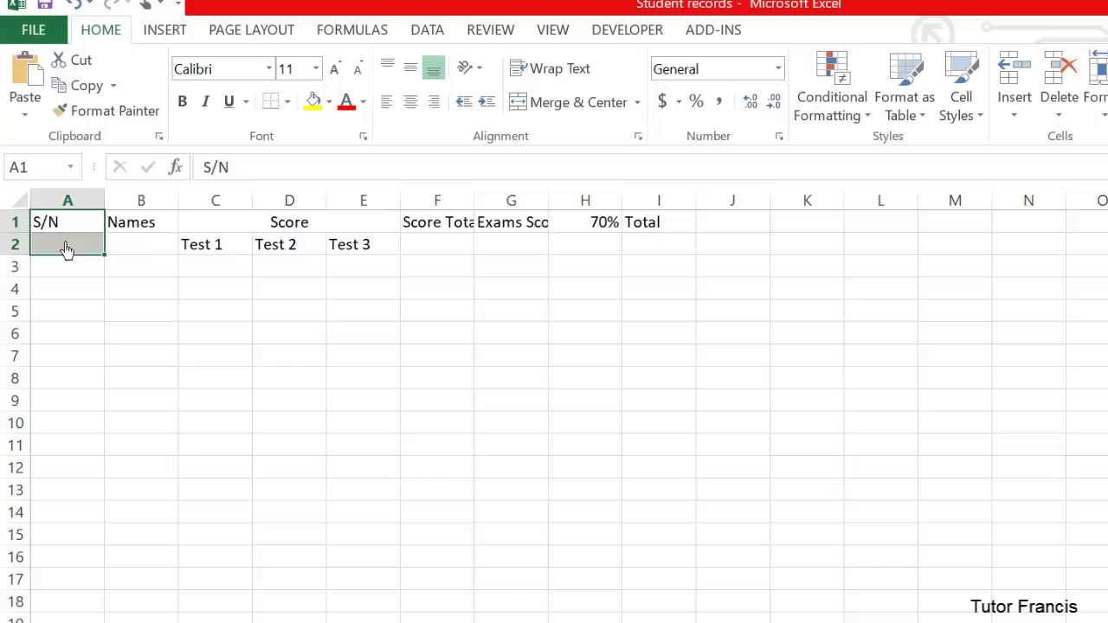
{"action": "left_click", "coordinate": [576, 103]}
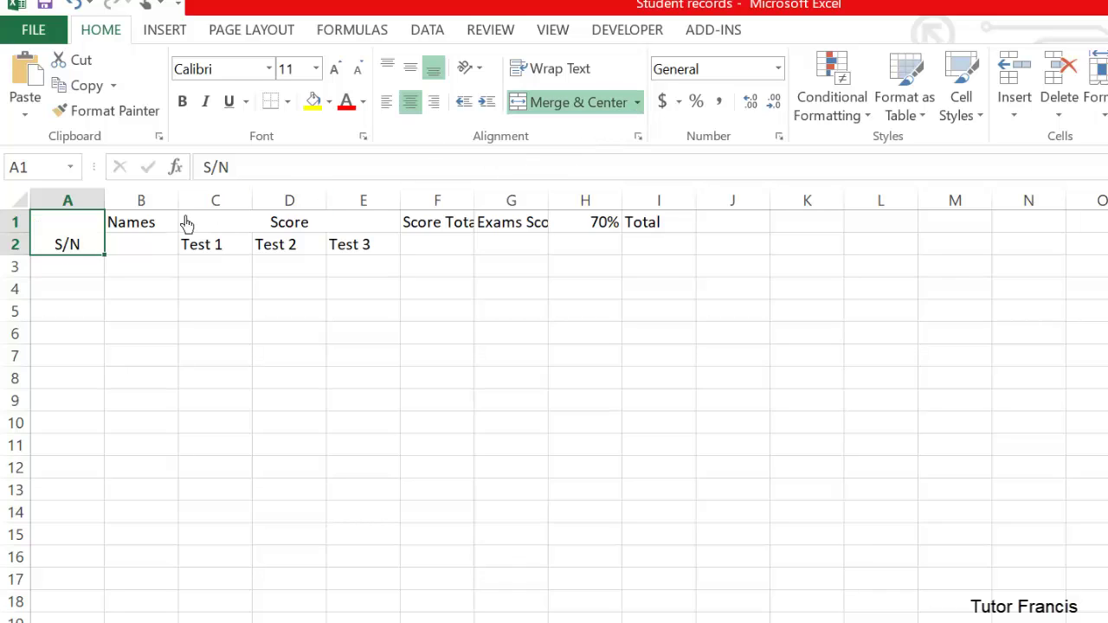
{"action": "left_click_drag", "start_coordinate": [148, 228], "coordinate": [149, 248]}
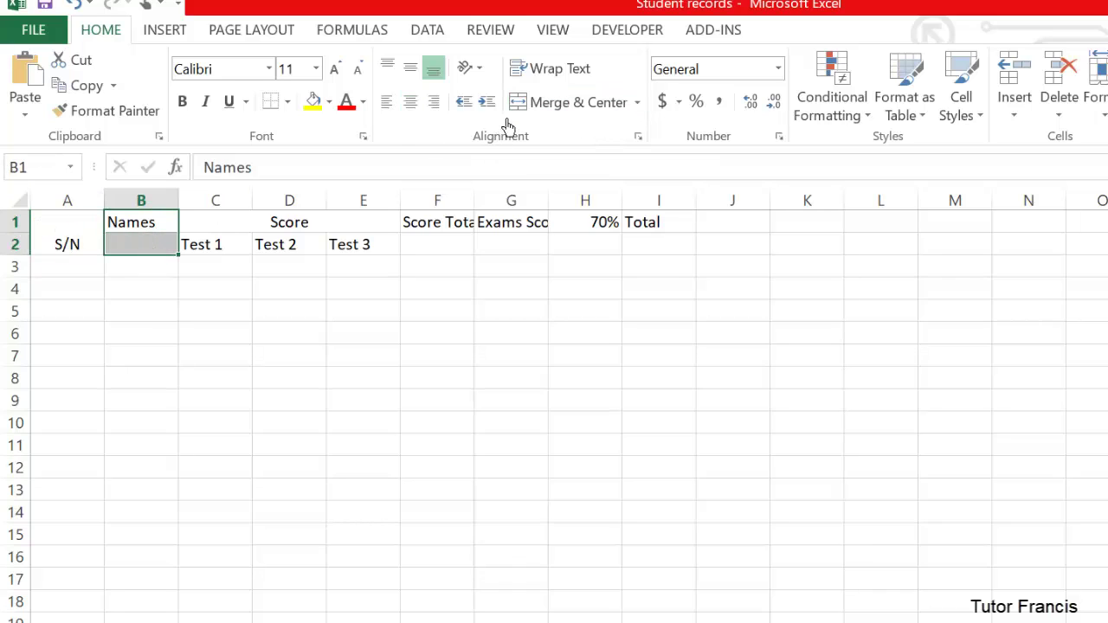
{"action": "left_click", "coordinate": [541, 111]}
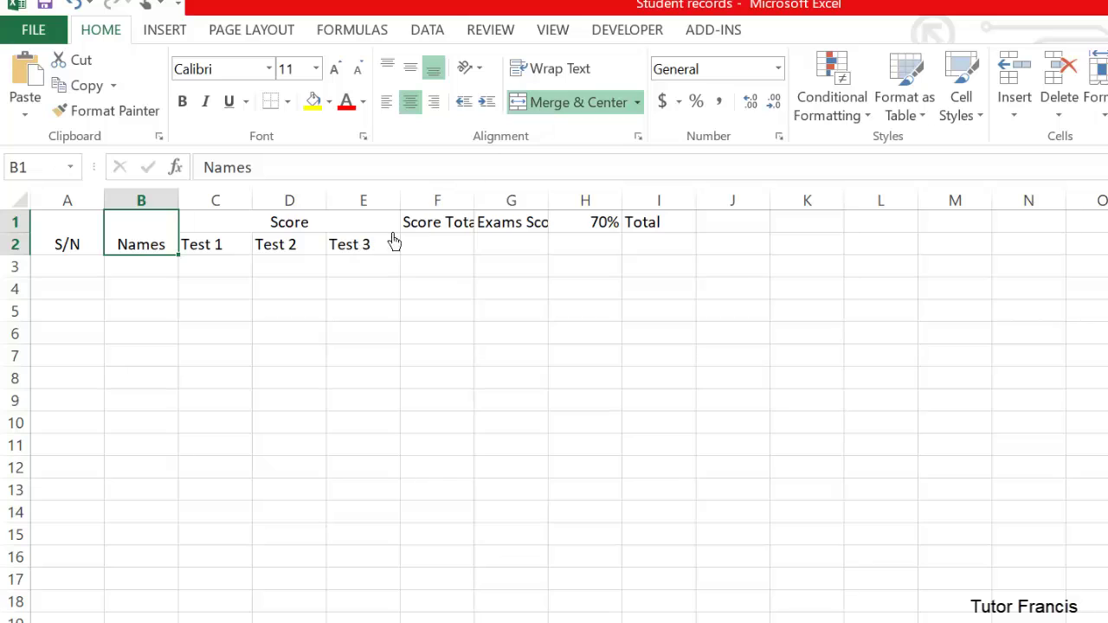
{"action": "left_click", "coordinate": [439, 227]}
{"action": "mouse_move", "coordinate": [439, 226]}
{"action": "left_mouse_down"}
{"action": "mouse_move", "coordinate": [438, 242]}
{"action": "mouse_move", "coordinate": [454, 241]}
{"action": "left_mouse_up"}
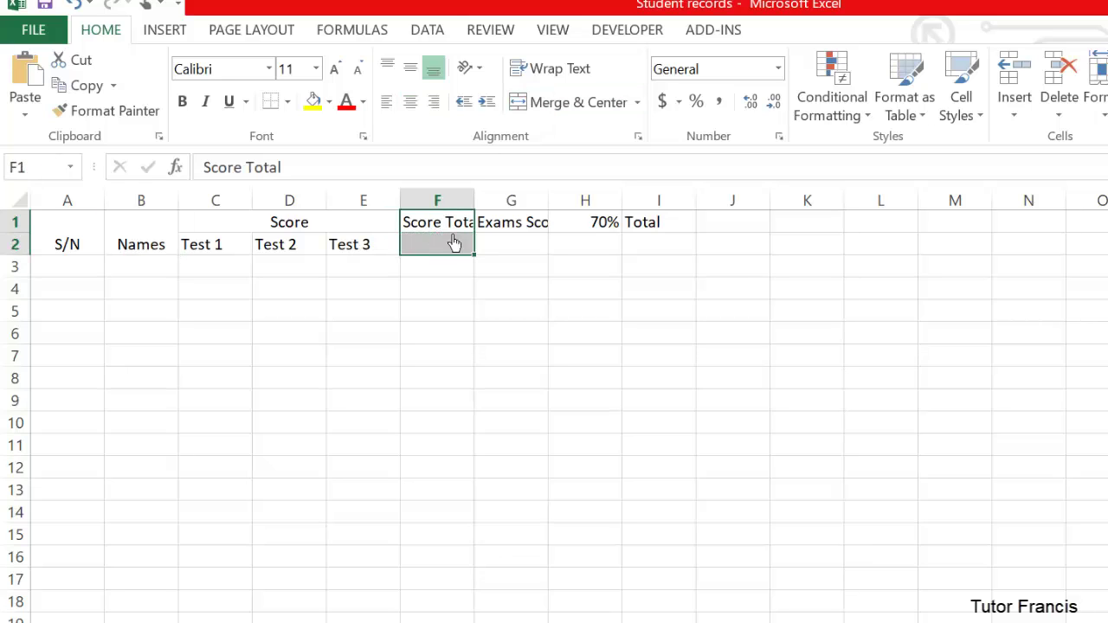
{"action": "left_click", "coordinate": [567, 111]}
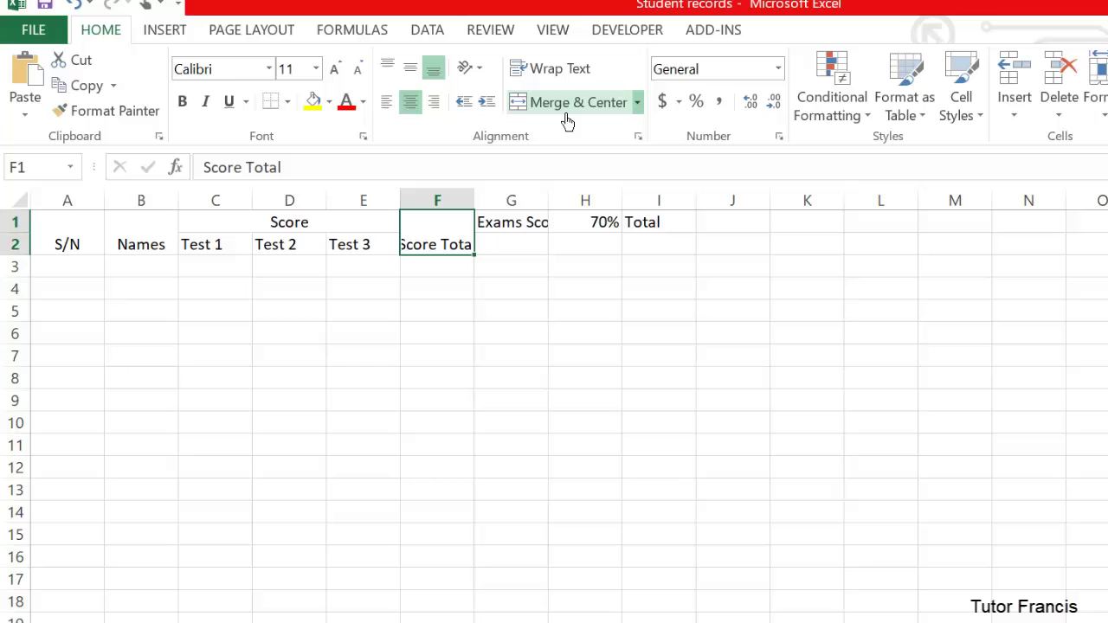
Step: Merge and centre the Exams Score, 70% and Total headings down into row 2
{"action": "left_click_drag", "start_coordinate": [501, 232], "coordinate": [503, 247]}
{"action": "left_click", "coordinate": [560, 112]}
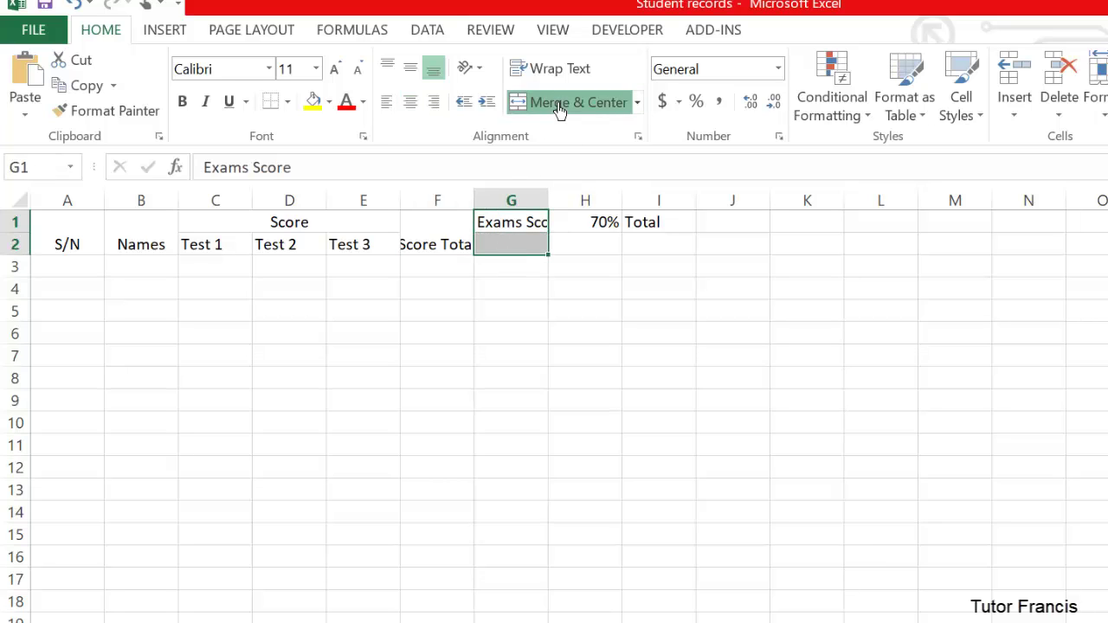
{"action": "left_click_drag", "start_coordinate": [576, 232], "coordinate": [576, 251]}
{"action": "left_click", "coordinate": [539, 109]}
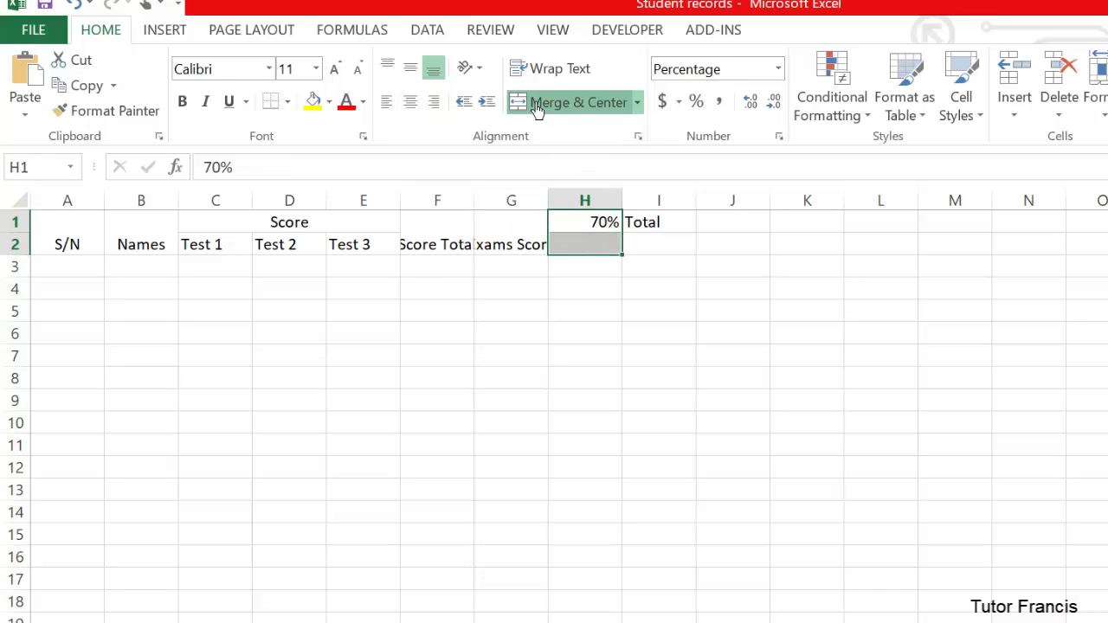
{"action": "left_click", "coordinate": [640, 227]}
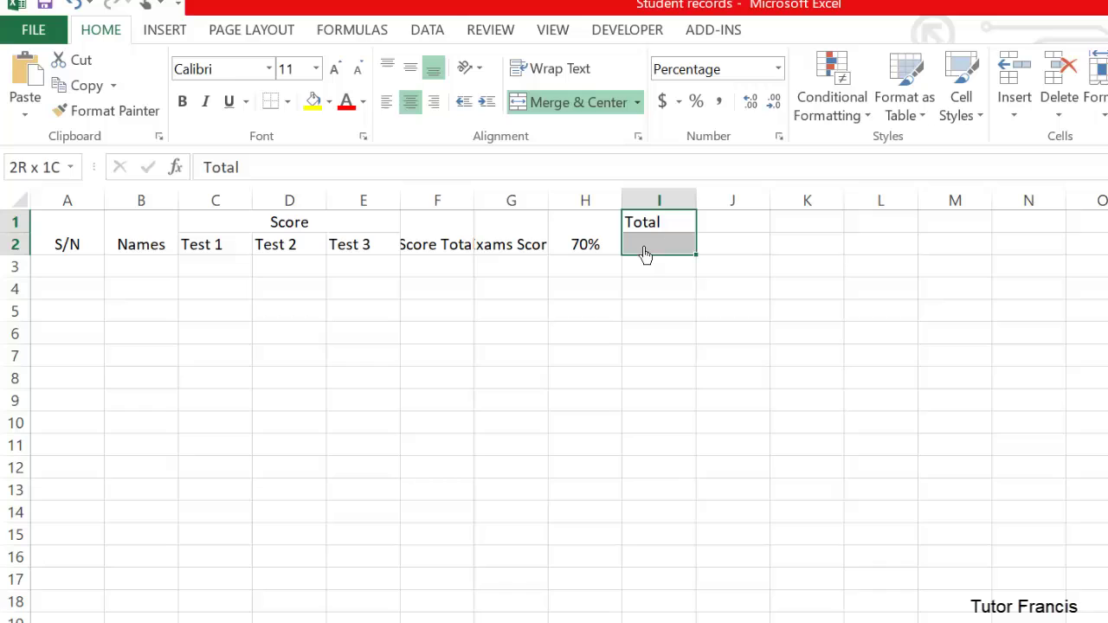
{"action": "left_click", "coordinate": [573, 111]}
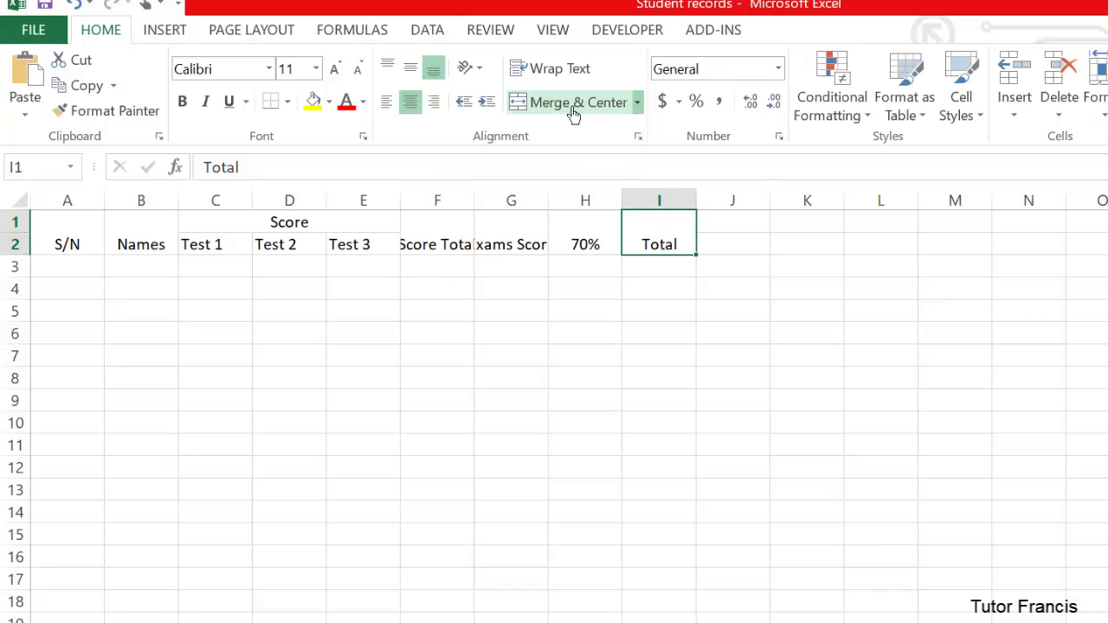
{"action": "key", "text": "ctrl+z"}
{"action": "left_click", "coordinate": [779, 270]}
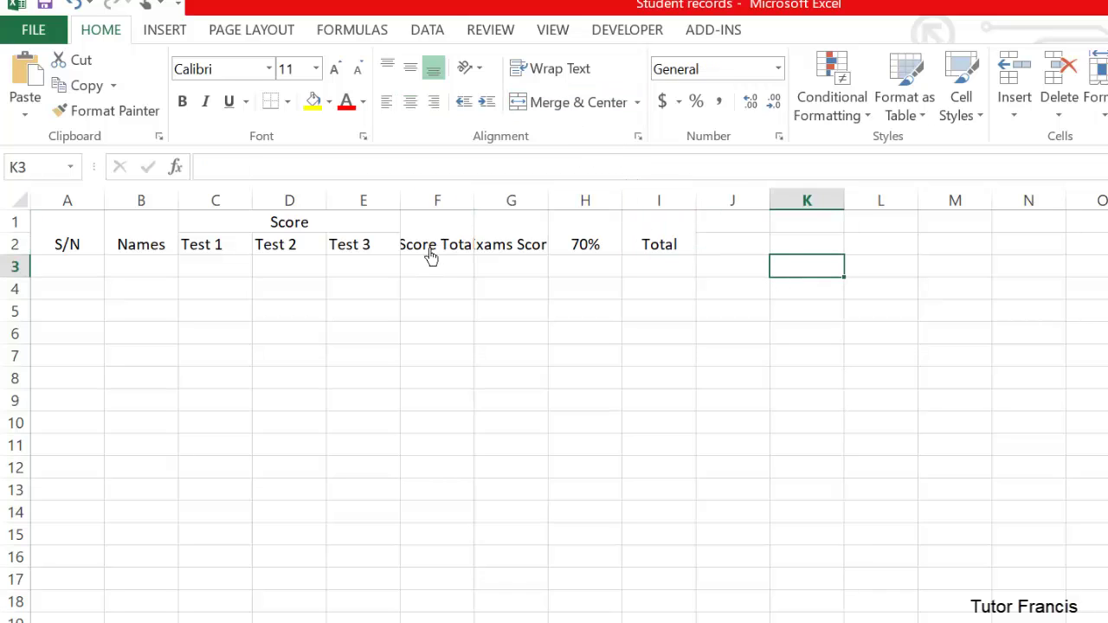
Step: Drag the column F and G borders wider so 'Score Total' and 'Exams Score' display fully
{"action": "left_click", "coordinate": [431, 256]}
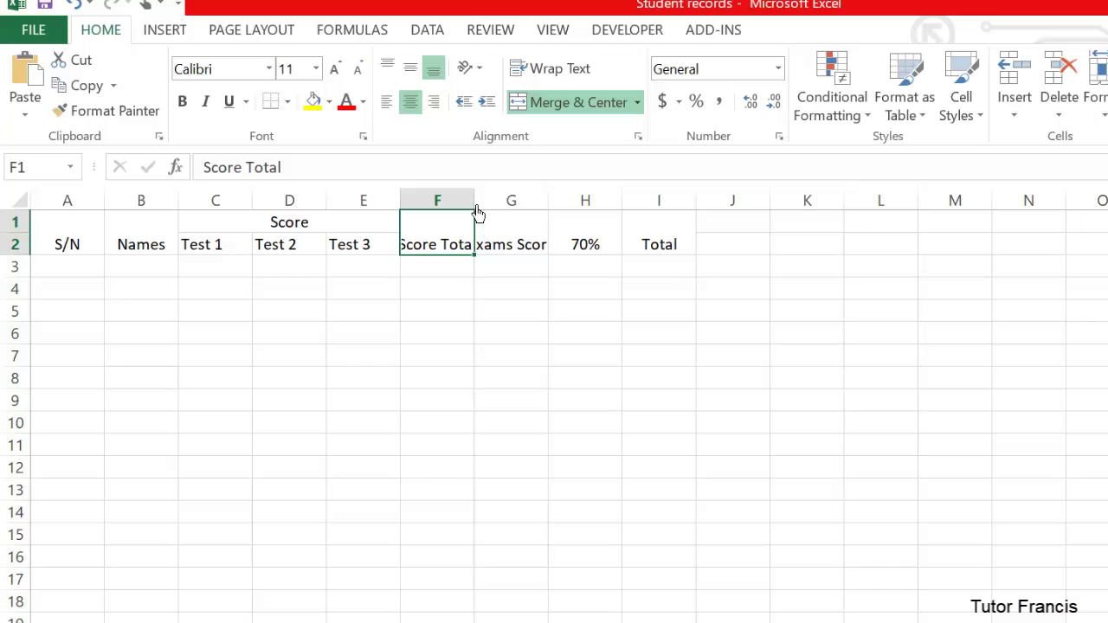
{"action": "left_click_drag", "start_coordinate": [474, 211], "coordinate": [519, 218]}
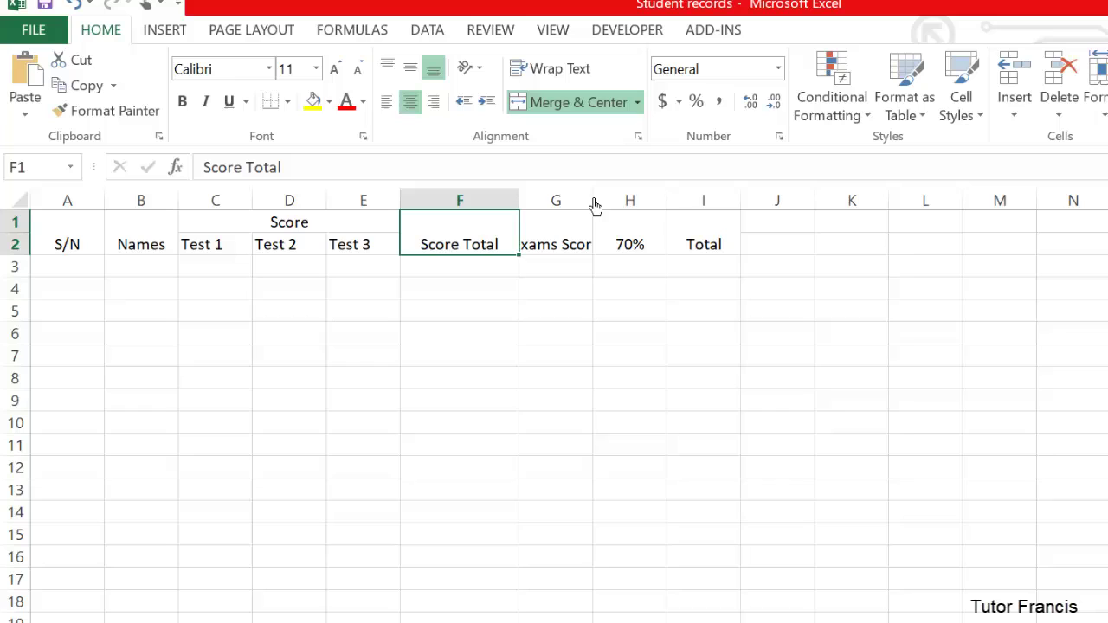
{"action": "left_click_drag", "start_coordinate": [594, 203], "coordinate": [637, 218]}
{"action": "left_click", "coordinate": [787, 360]}
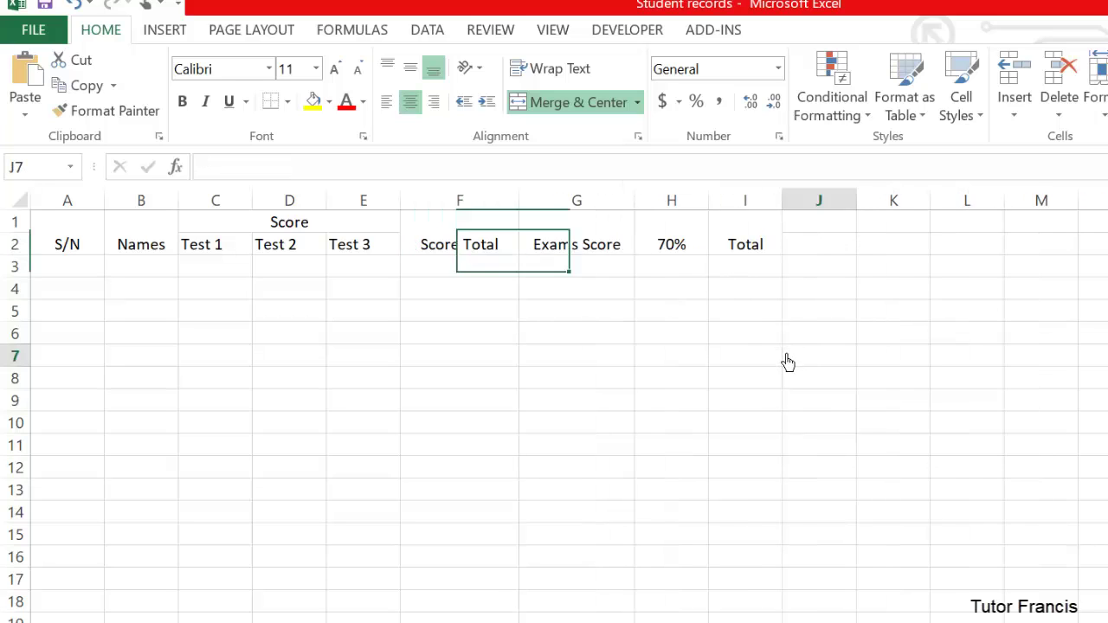
Step: Enter 1, 2, 3 in A3:A5 and fill the series down to 10 in A12
{"action": "left_click", "coordinate": [86, 275]}
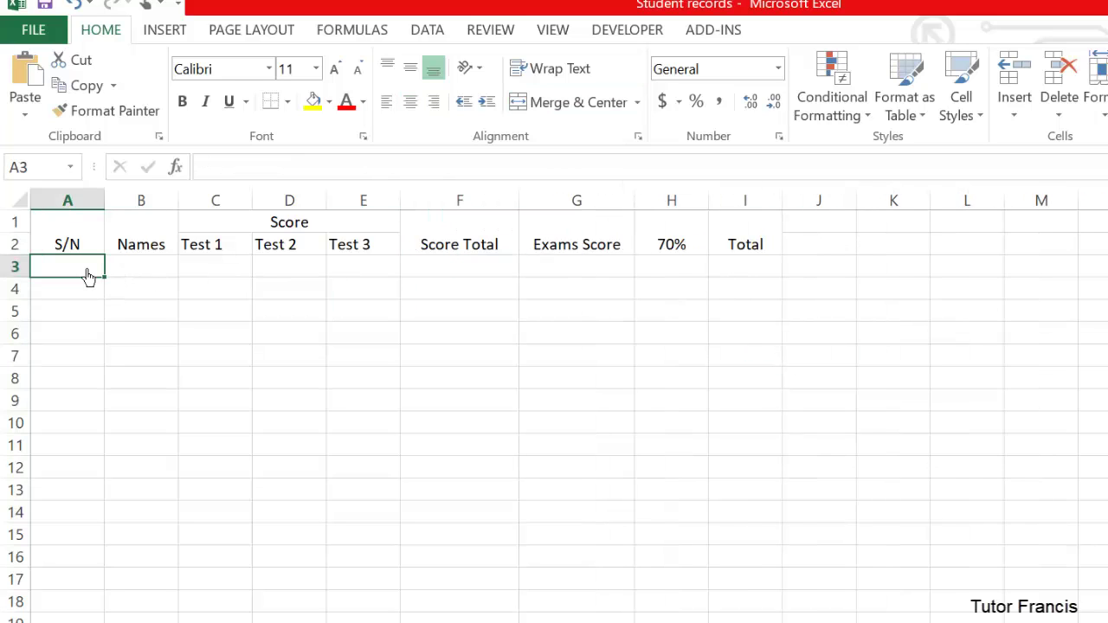
{"action": "type", "text": "1"}
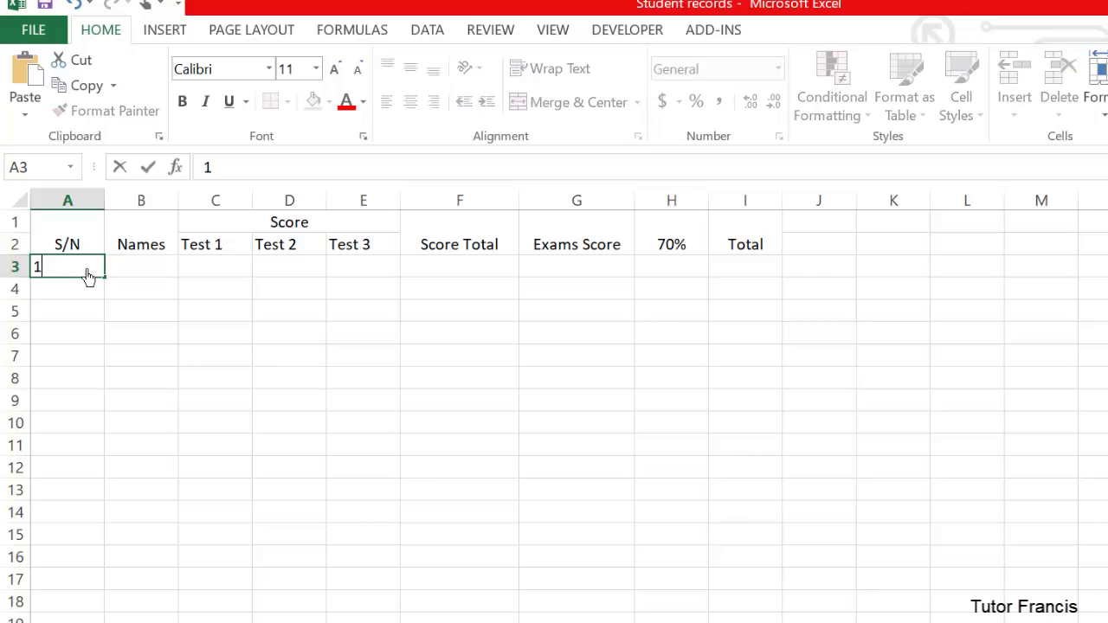
{"action": "key", "text": "Return"}
{"action": "type", "text": "2"}
{"action": "key", "text": "Return"}
{"action": "type", "text": "3"}
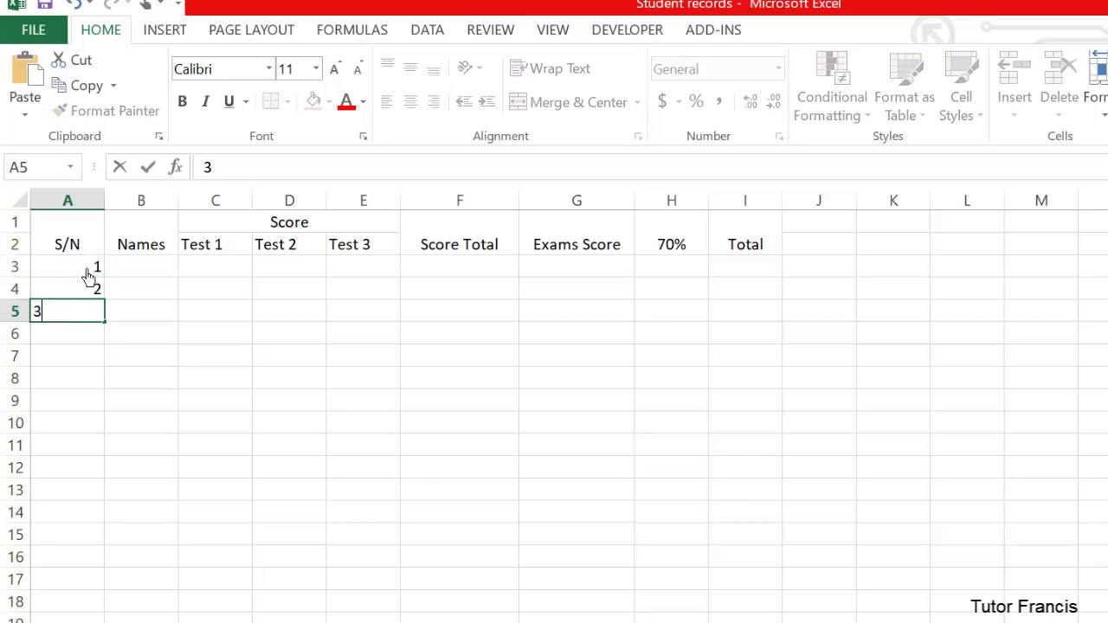
{"action": "key", "text": "Return"}
{"action": "left_click", "coordinate": [90, 276]}
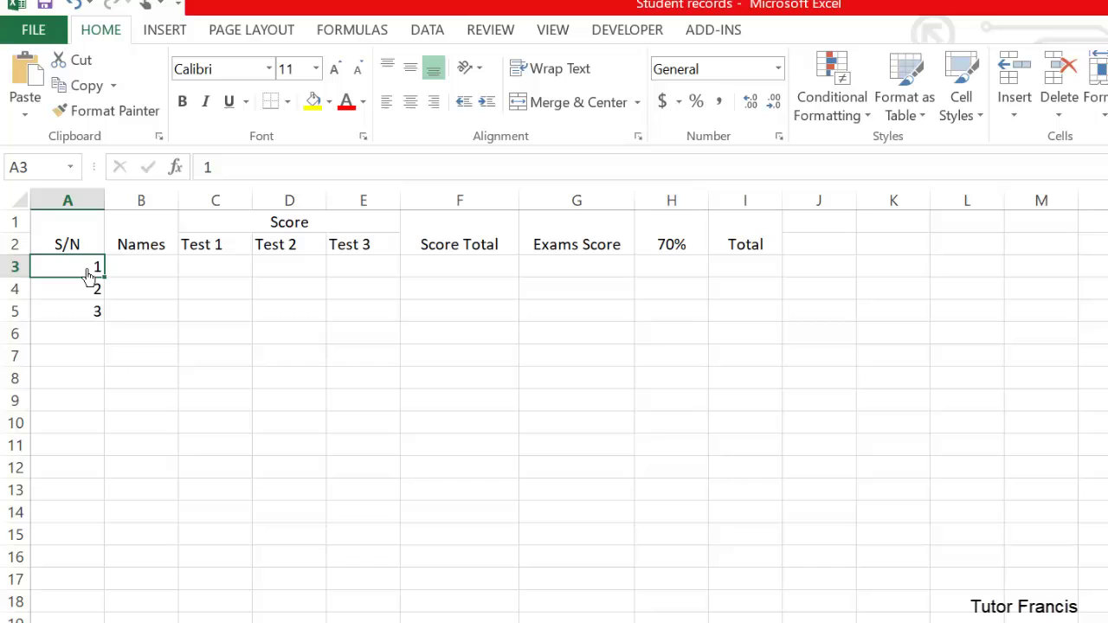
{"action": "left_click_drag", "start_coordinate": [90, 275], "coordinate": [93, 312]}
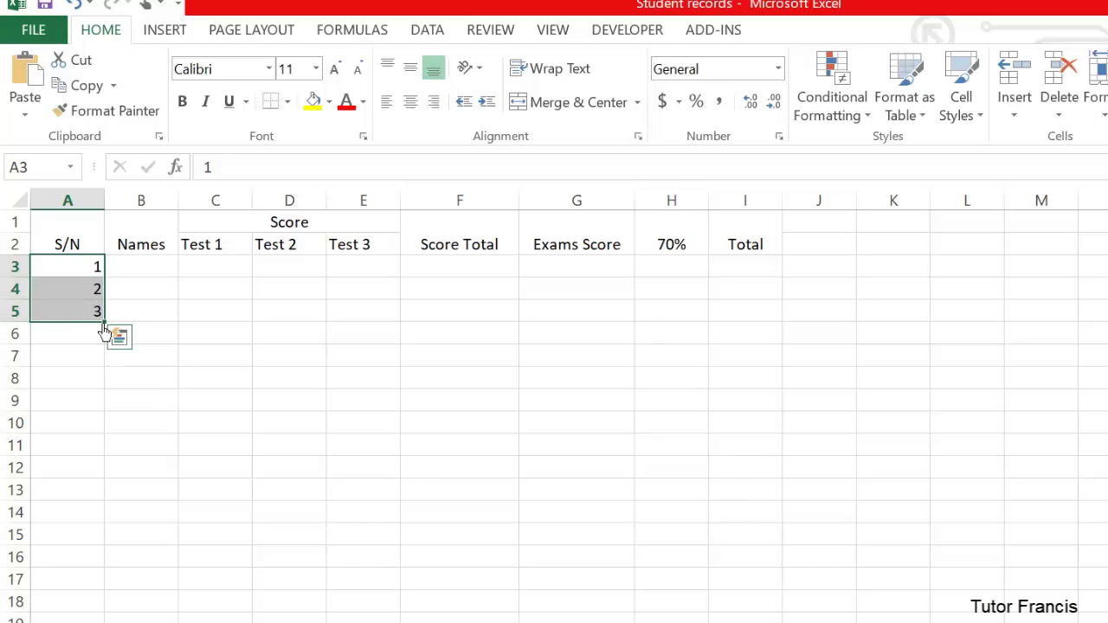
{"action": "left_click_drag", "start_coordinate": [104, 331], "coordinate": [107, 483]}
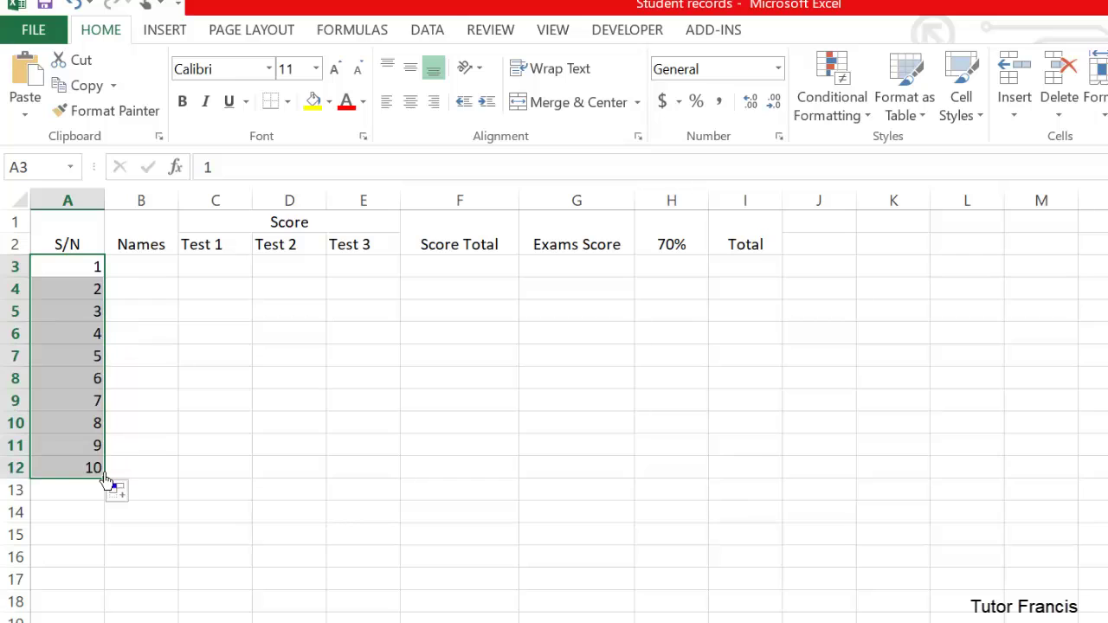
Step: Widen column B and enter Student 1, Student 2 and Student 3 in B3:B5
{"action": "left_click", "coordinate": [141, 276]}
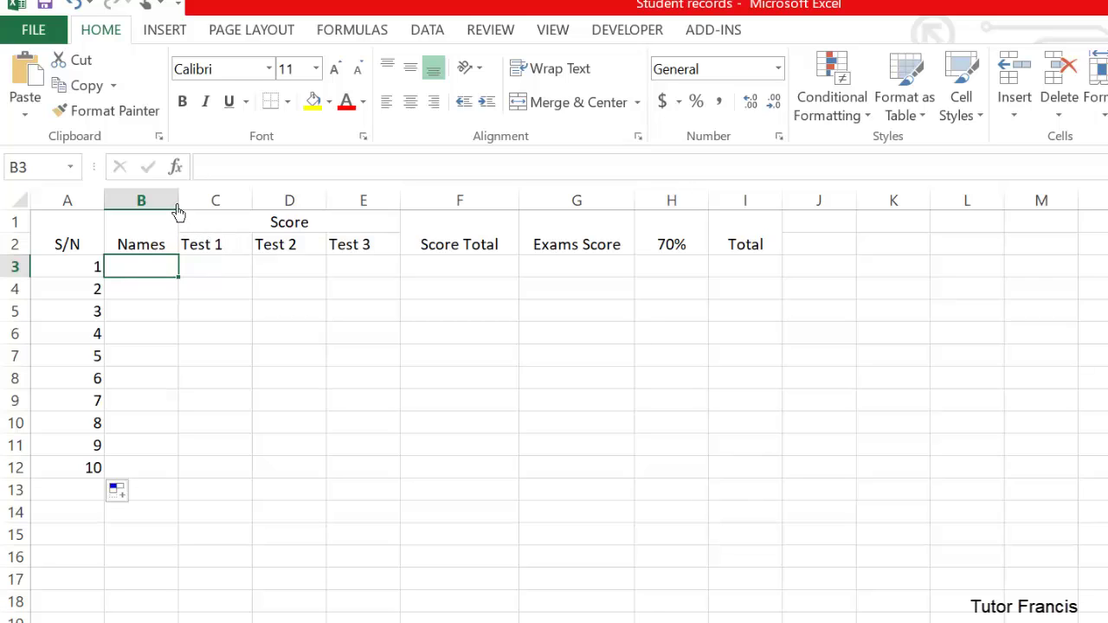
{"action": "left_click_drag", "start_coordinate": [178, 212], "coordinate": [297, 217]}
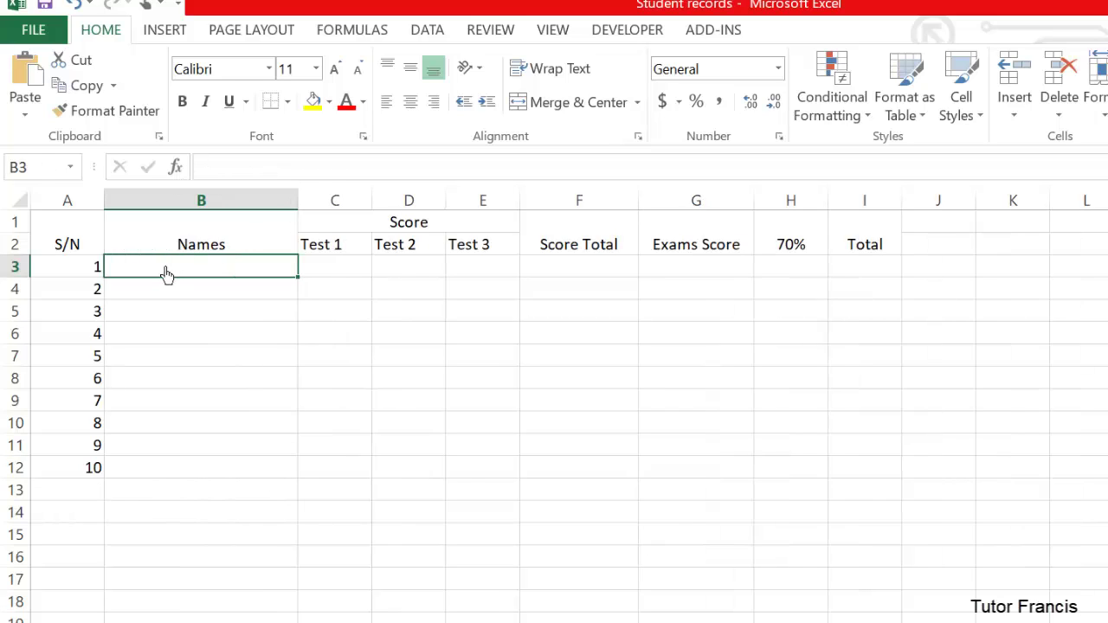
{"action": "type", "text": "St"}
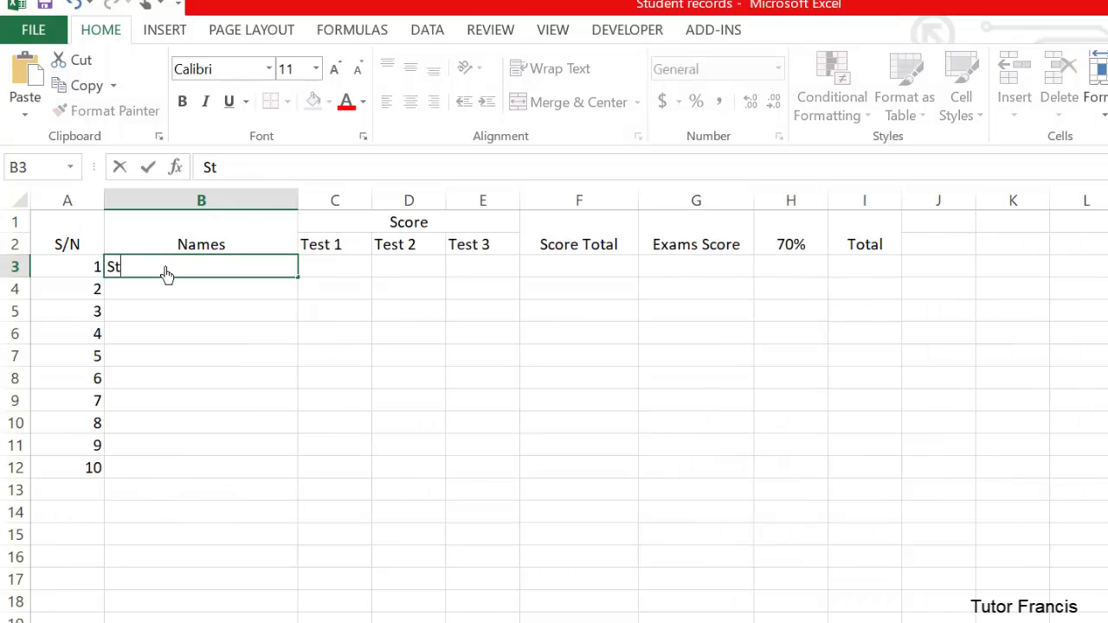
{"action": "type", "text": "udent 1"}
{"action": "key", "text": "Return"}
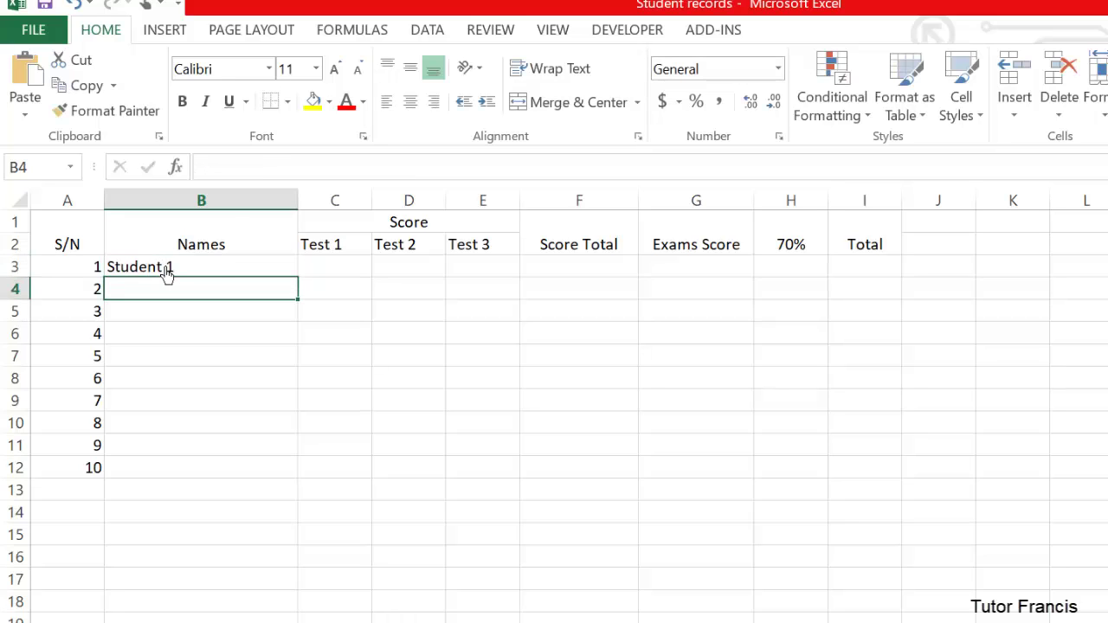
{"action": "type", "text": "S"}
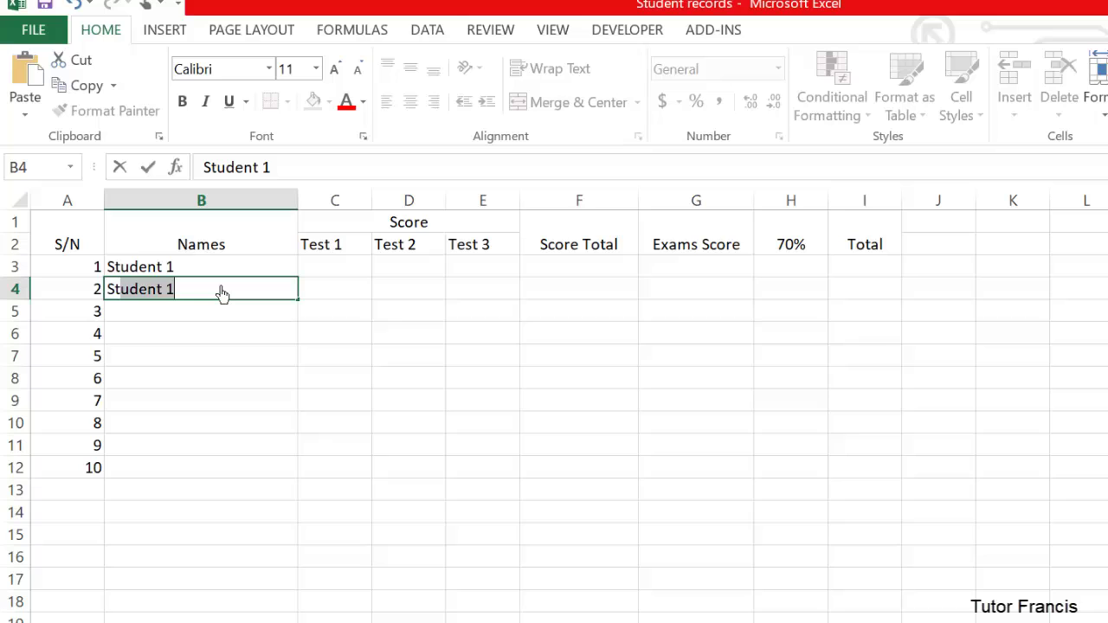
{"action": "type", "text": "tudent"}
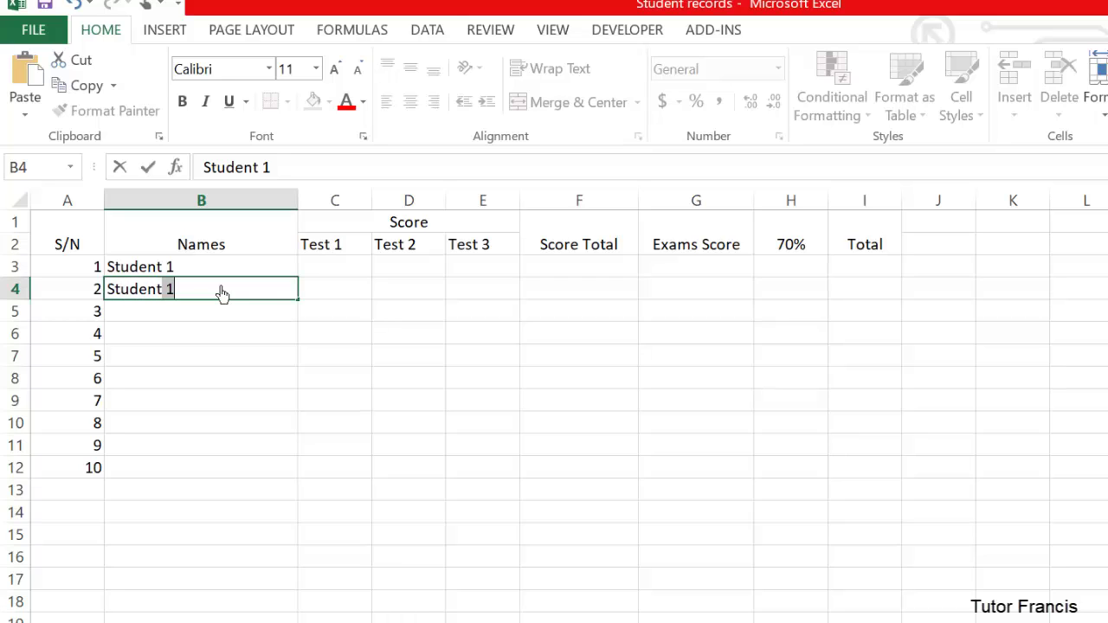
{"action": "type", "text": " 2"}
{"action": "key", "text": "Return"}
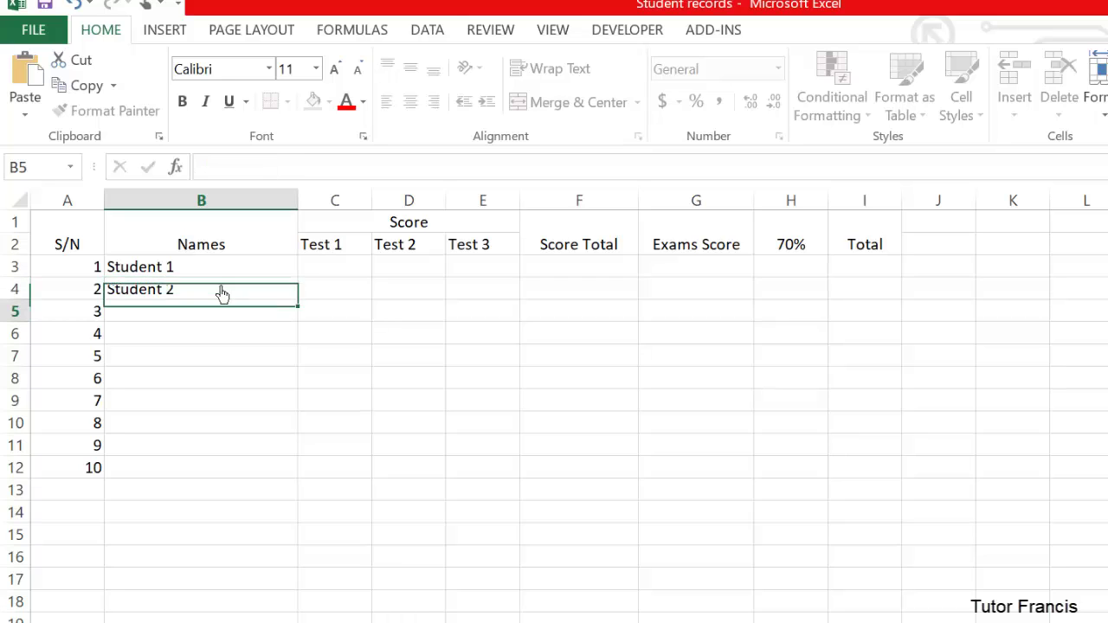
{"action": "type", "text": "Stud"}
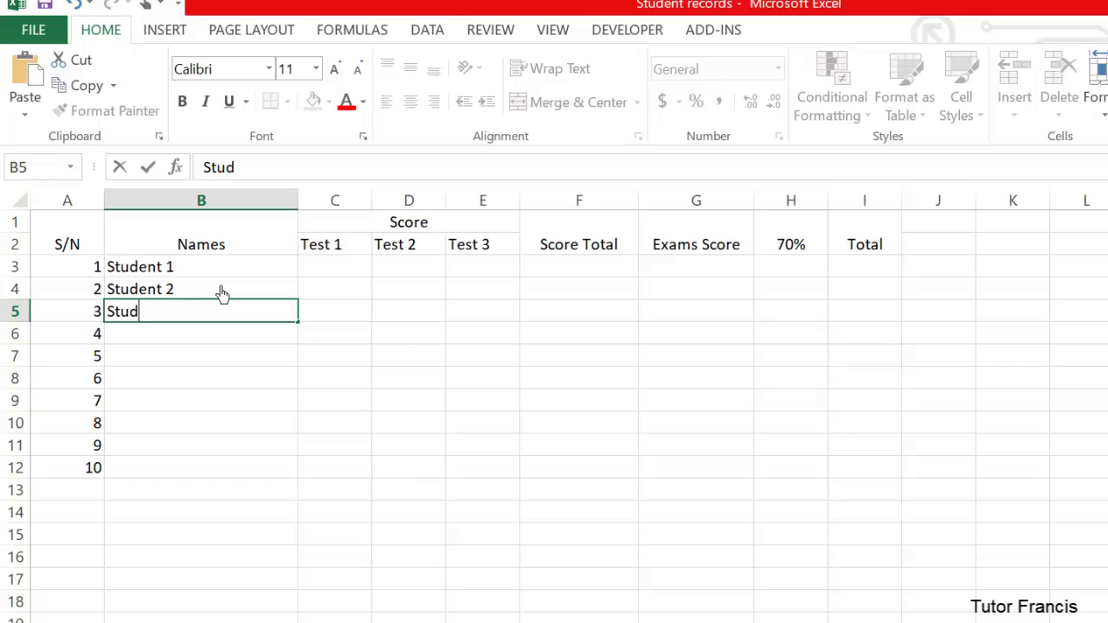
{"action": "type", "text": "ent 3"}
{"action": "key", "text": "Return"}
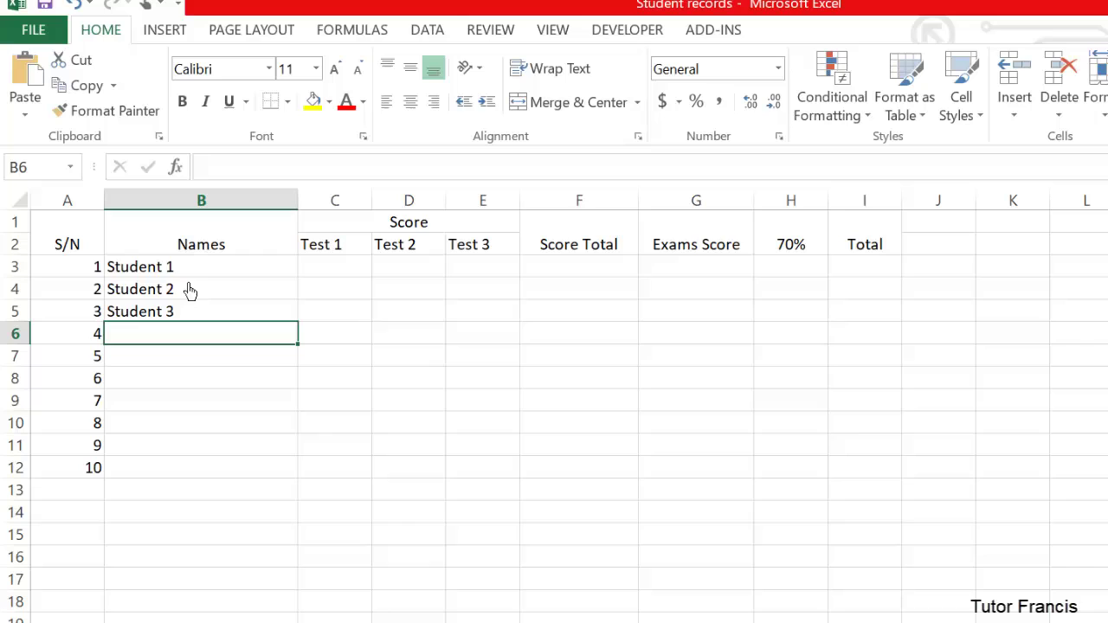
Step: Fill the student names down to Student 10 in B12
{"action": "left_click", "coordinate": [158, 270]}
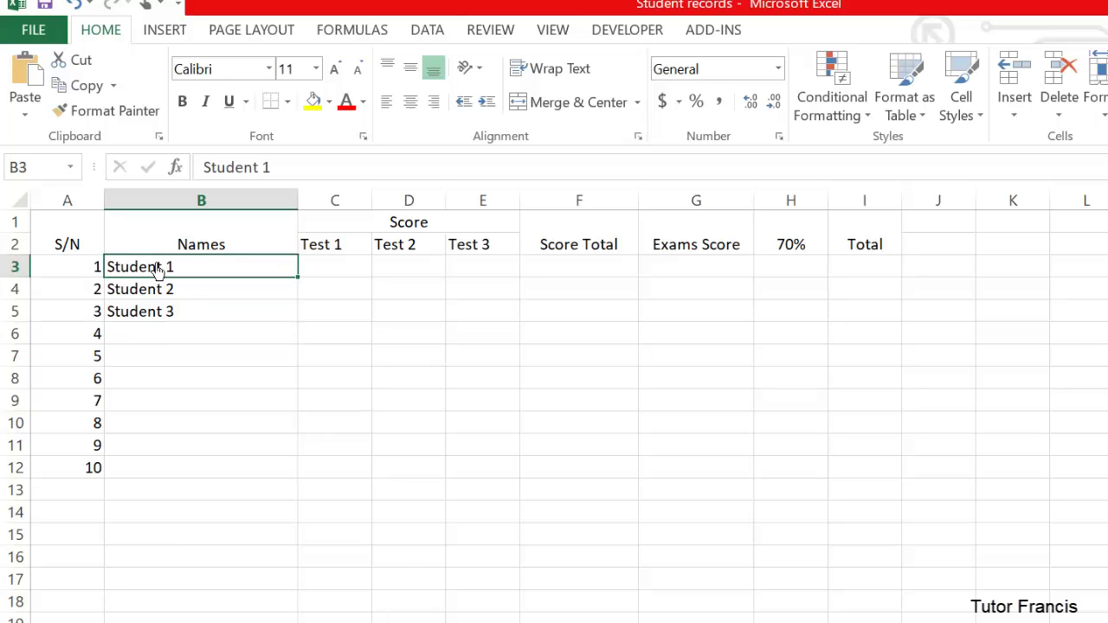
{"action": "left_click_drag", "start_coordinate": [158, 270], "coordinate": [161, 319]}
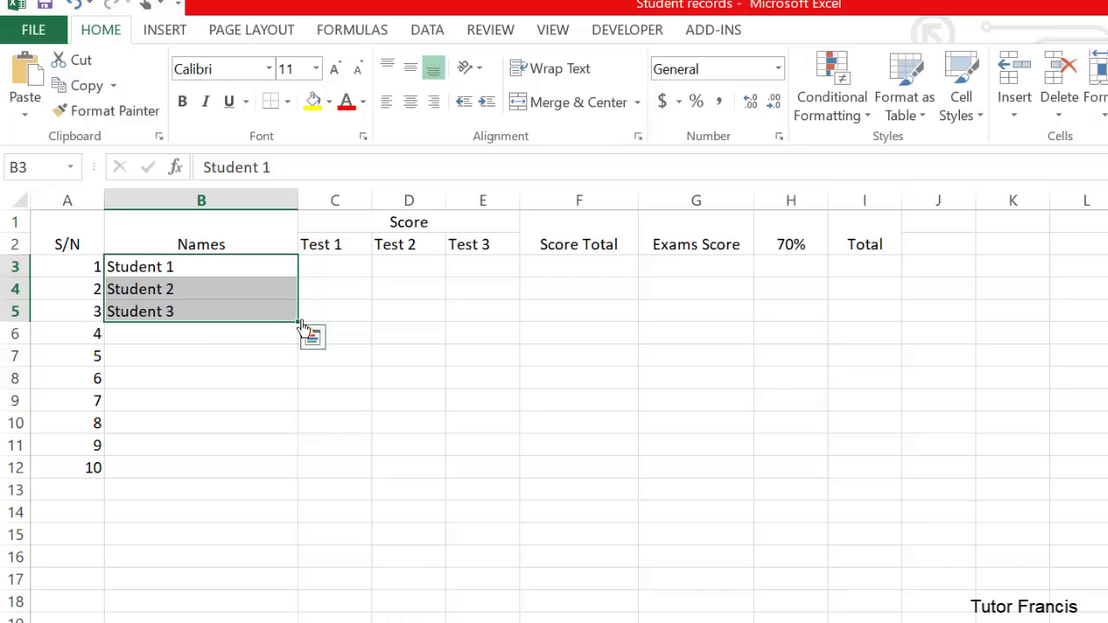
{"action": "left_click_drag", "start_coordinate": [296, 327], "coordinate": [295, 483]}
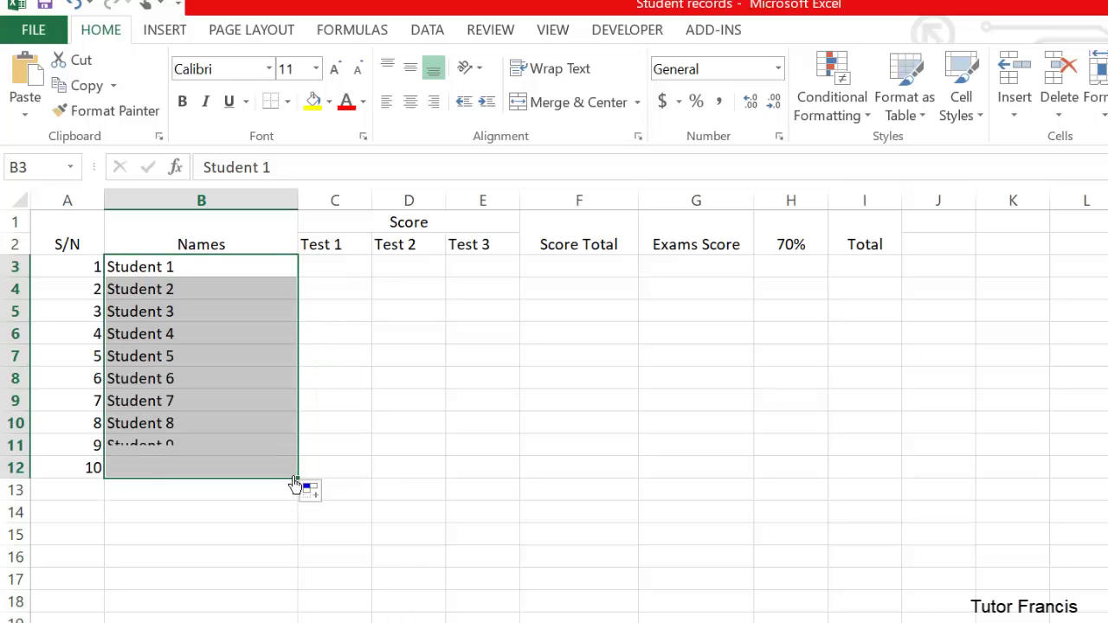
{"action": "left_click", "coordinate": [451, 473]}
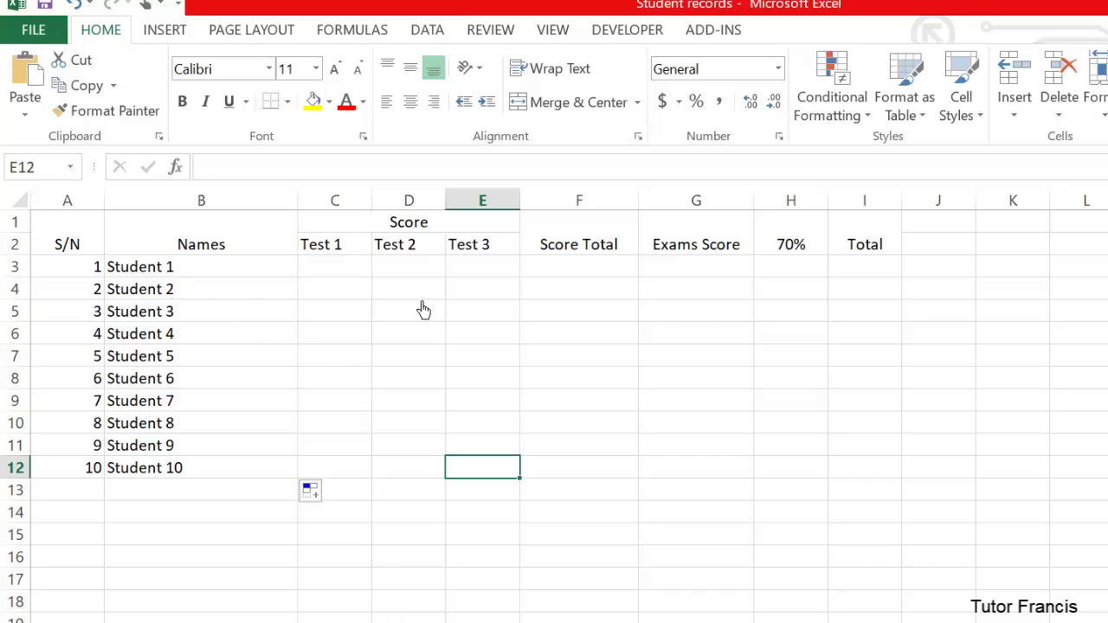
Step: Paste the copied test scores into C3:E12 for all ten students
{"action": "left_click", "coordinate": [322, 276]}
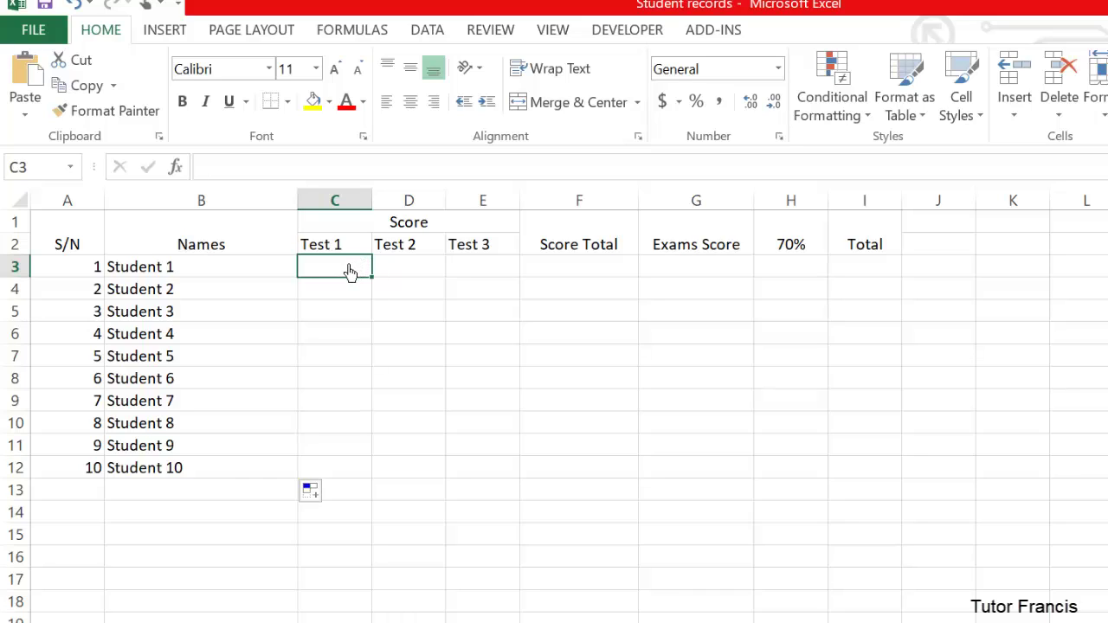
{"action": "left_click_drag", "start_coordinate": [347, 272], "coordinate": [455, 473]}
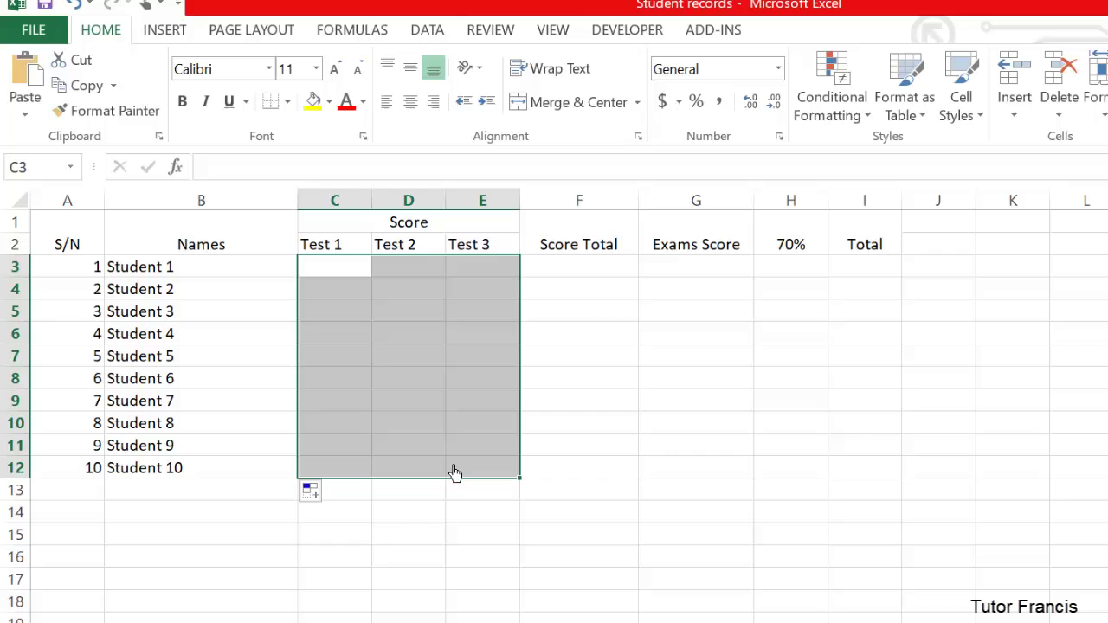
{"action": "key", "text": "ctrl+v"}
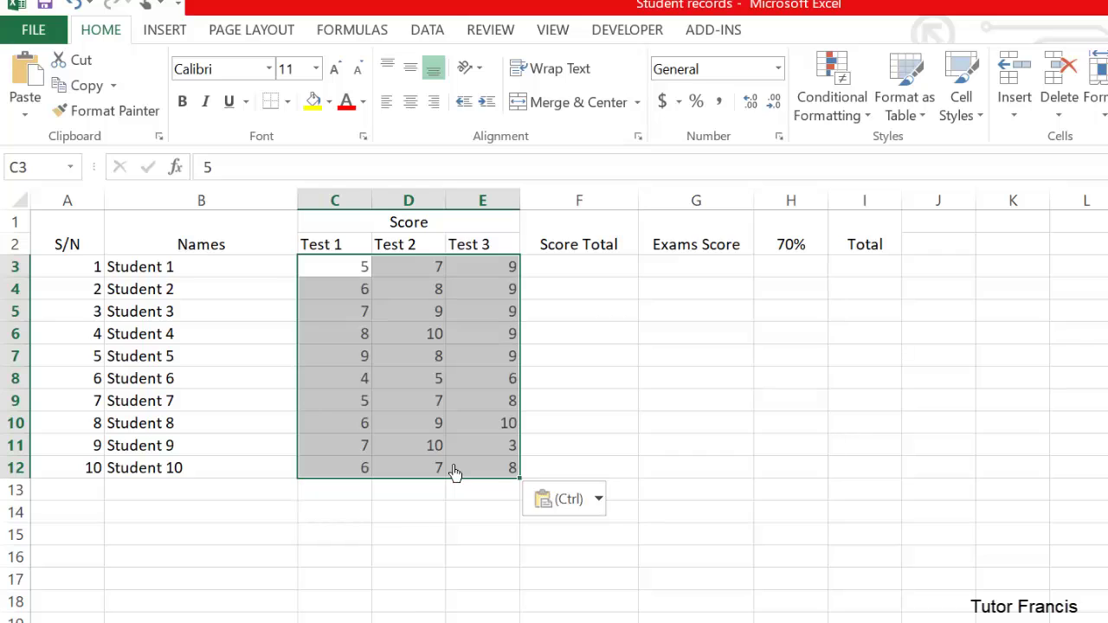
{"action": "left_click", "coordinate": [622, 361]}
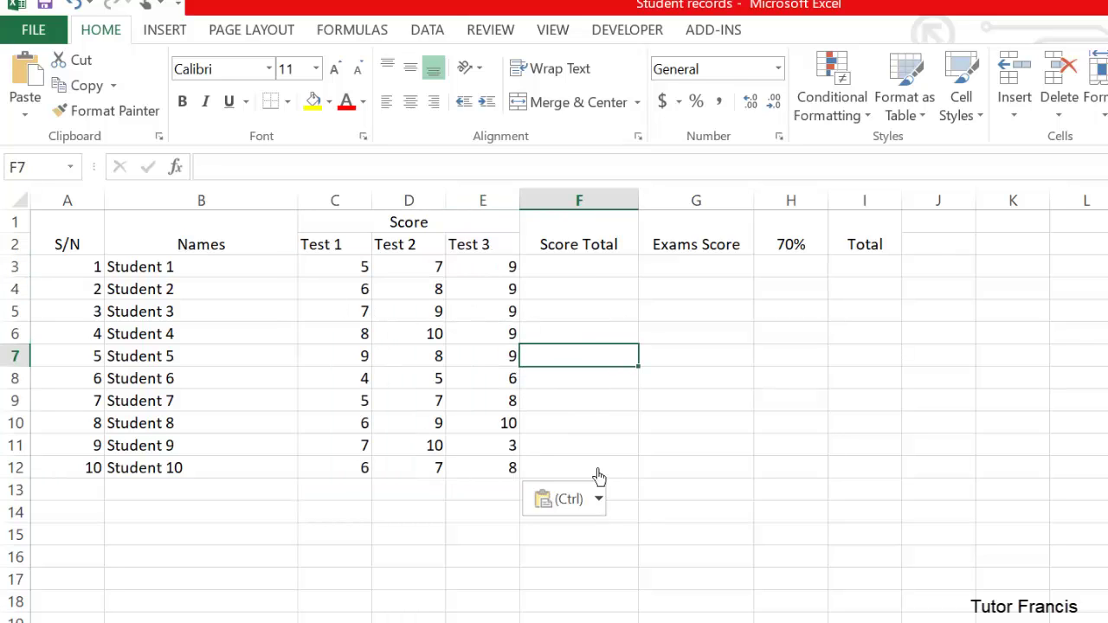
Step: Enter =C3+D3+E3 in F3 so Student 1's Score Total shows 21
{"action": "left_click", "coordinate": [536, 277]}
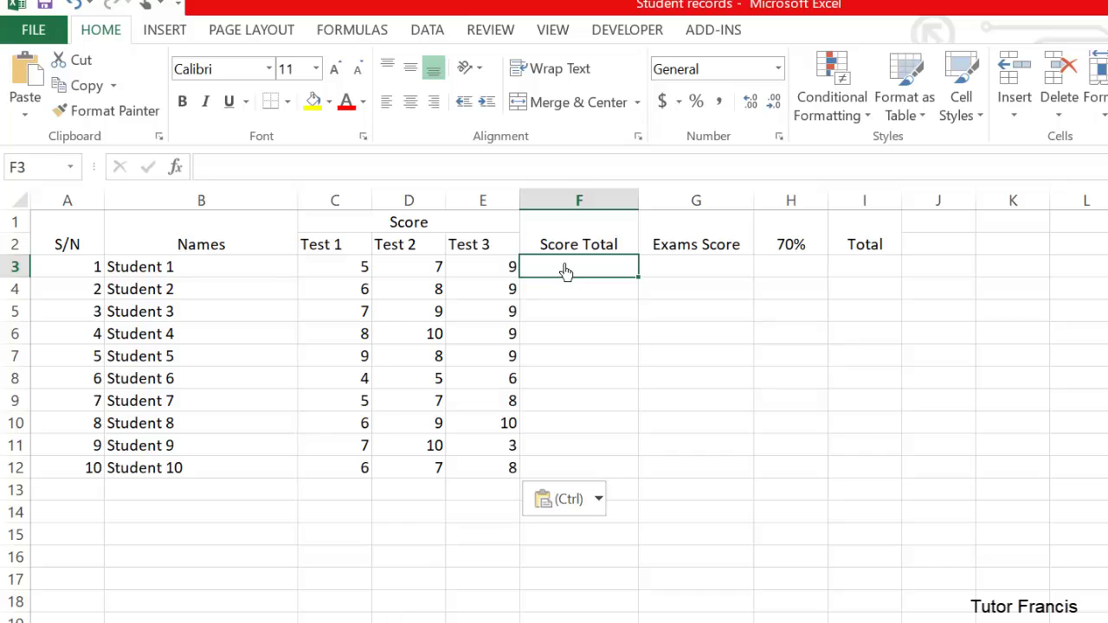
{"action": "type", "text": "="}
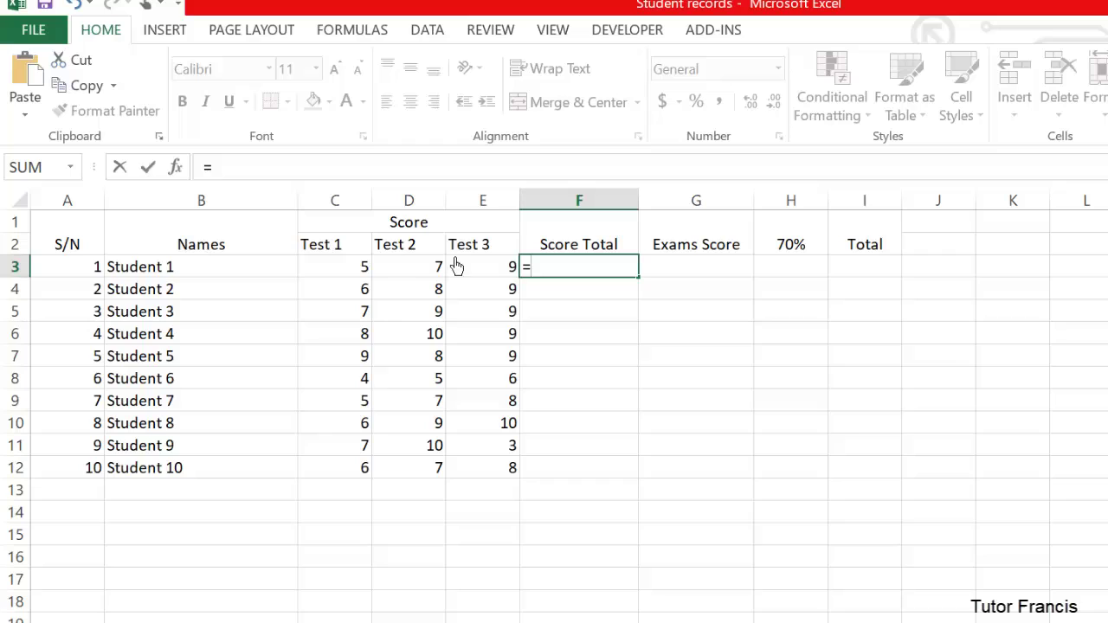
{"action": "left_click", "coordinate": [357, 271]}
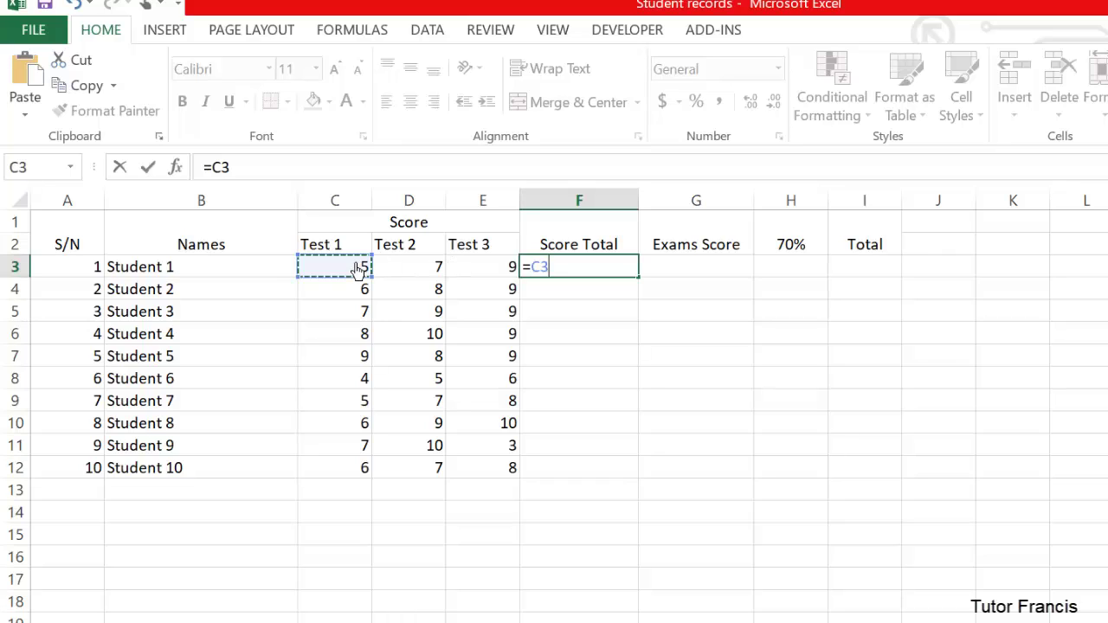
{"action": "type", "text": "+"}
{"action": "left_click", "coordinate": [406, 271]}
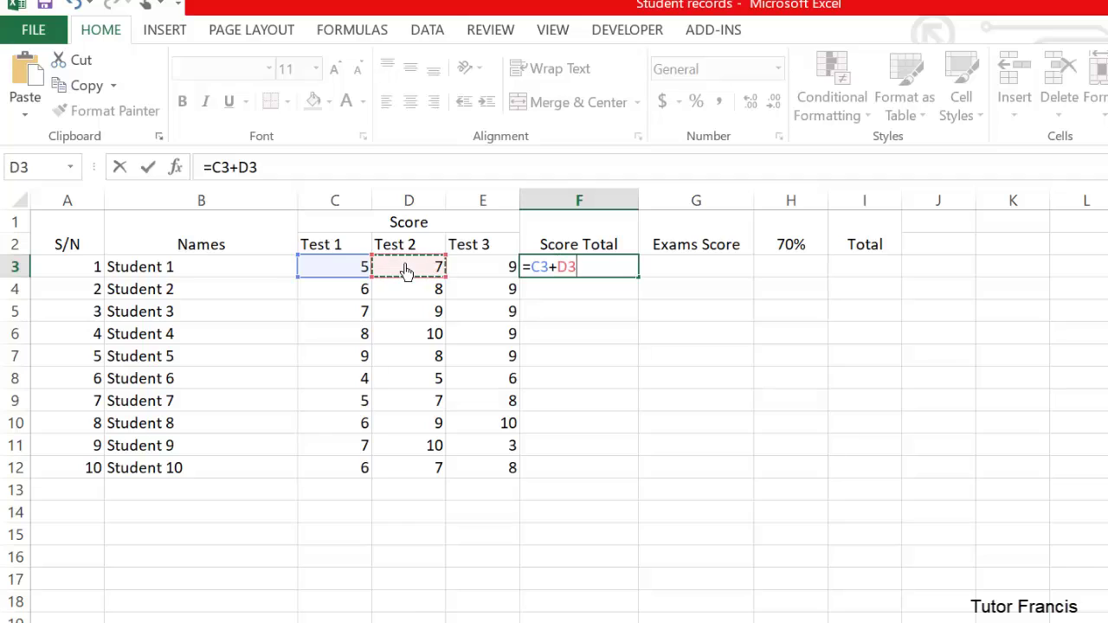
{"action": "type", "text": "+"}
{"action": "left_click", "coordinate": [467, 274]}
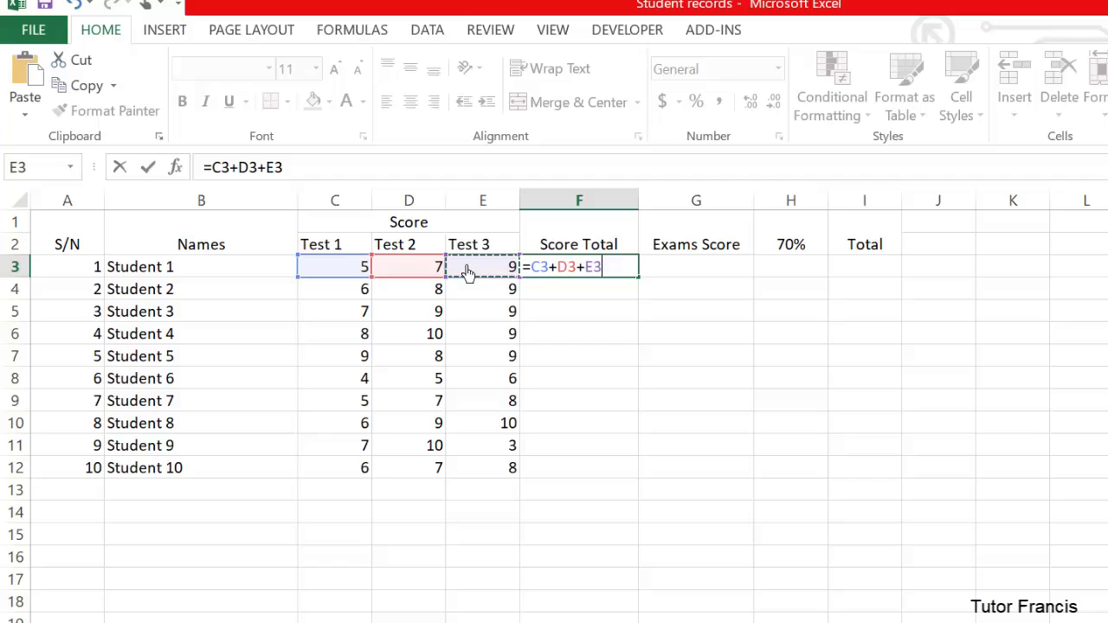
{"action": "key", "text": "Return"}
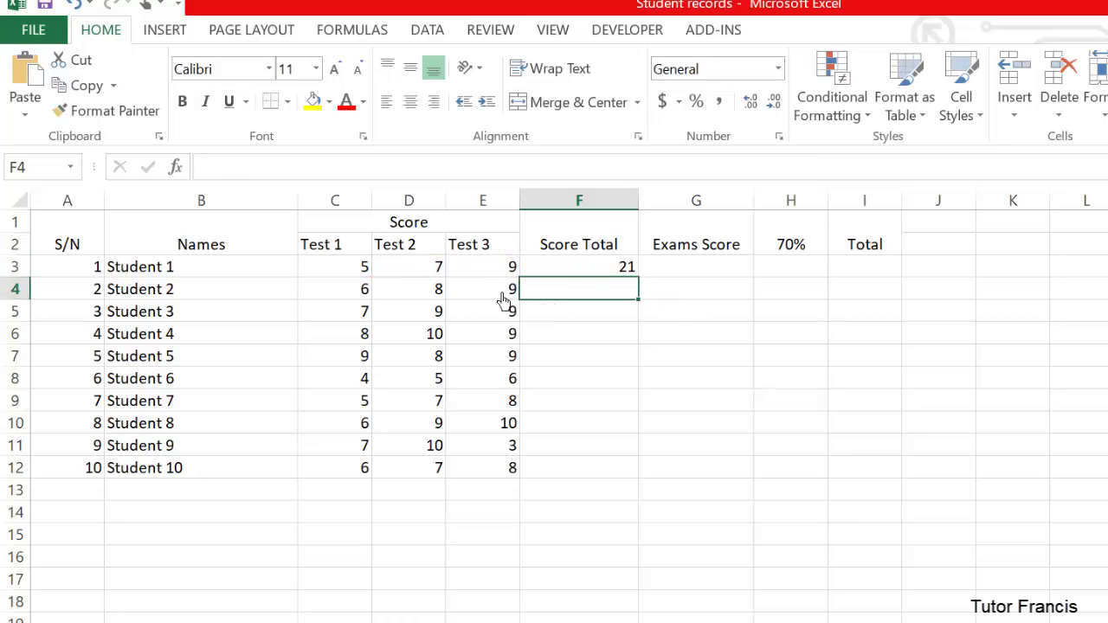
{"action": "left_click", "coordinate": [648, 301]}
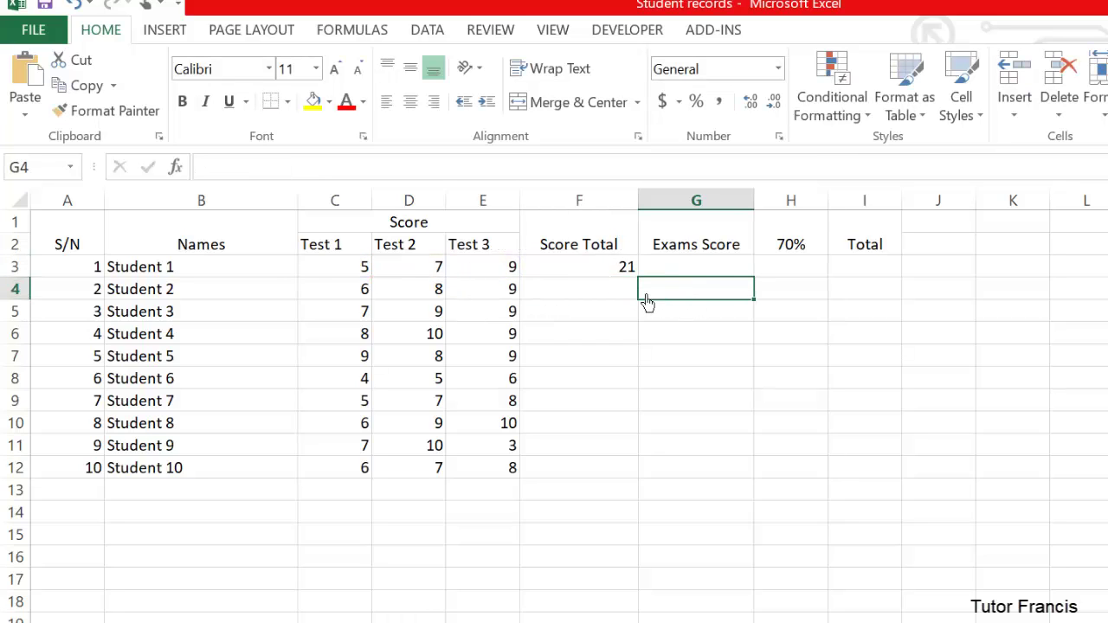
Step: Enter =SUM(C4:E4) in F4 and fill it down to F12 for Students 2–10
{"action": "left_click", "coordinate": [546, 300]}
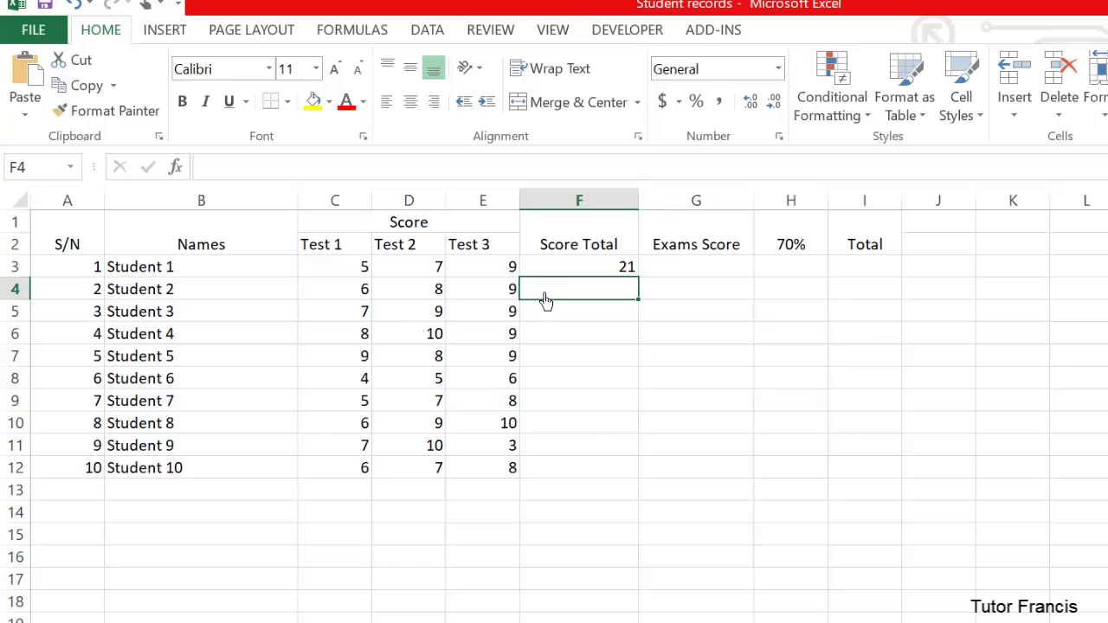
{"action": "type", "text": "="}
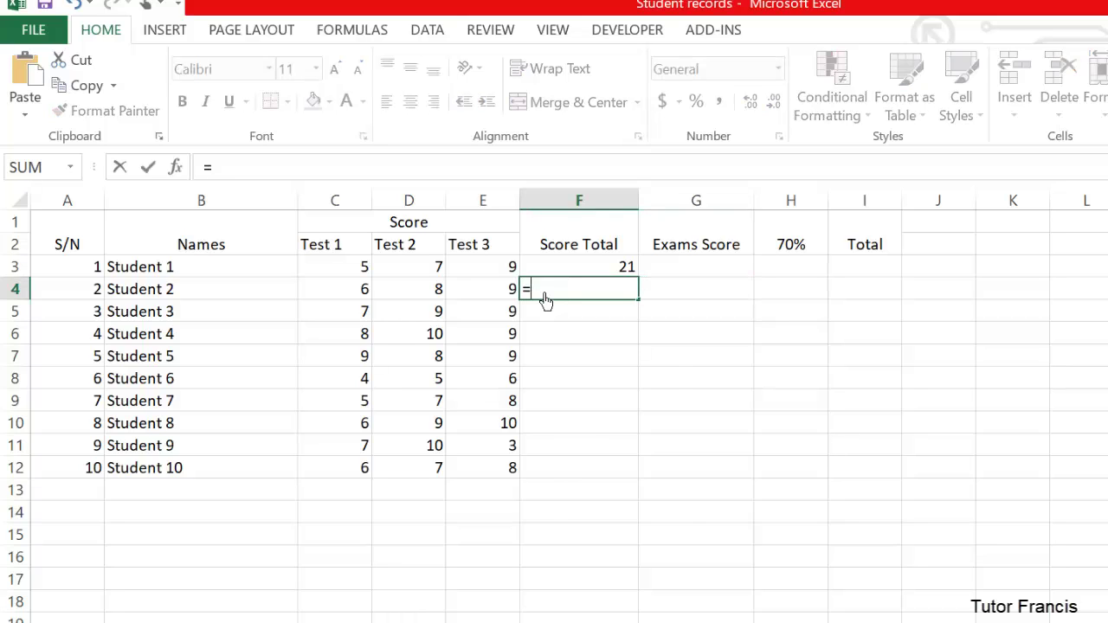
{"action": "type", "text": "sum"}
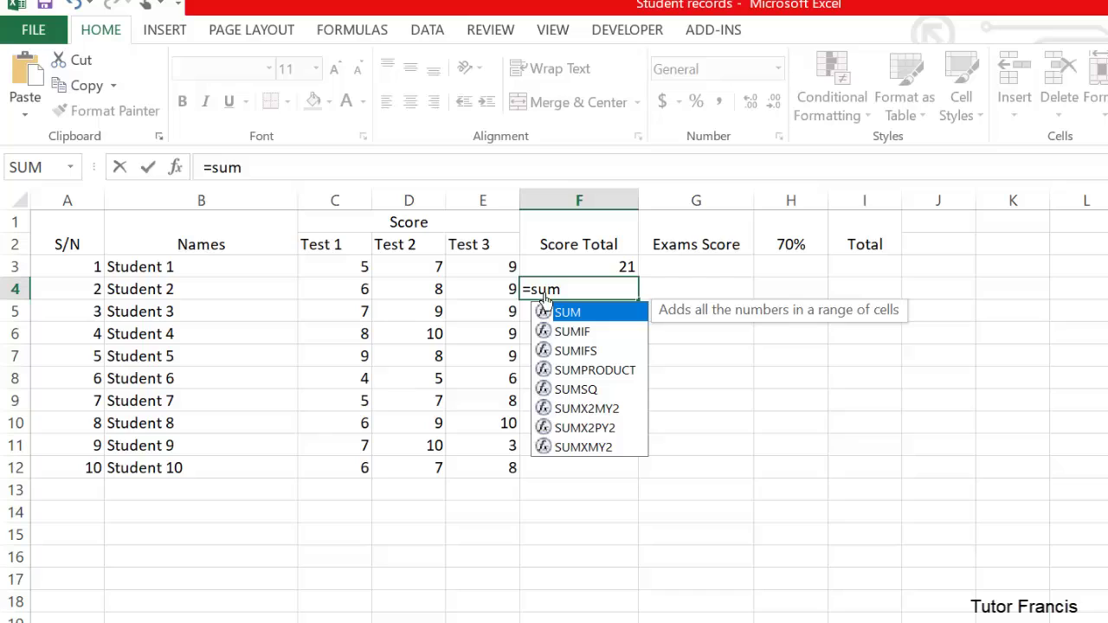
{"action": "double_click", "coordinate": [574, 314]}
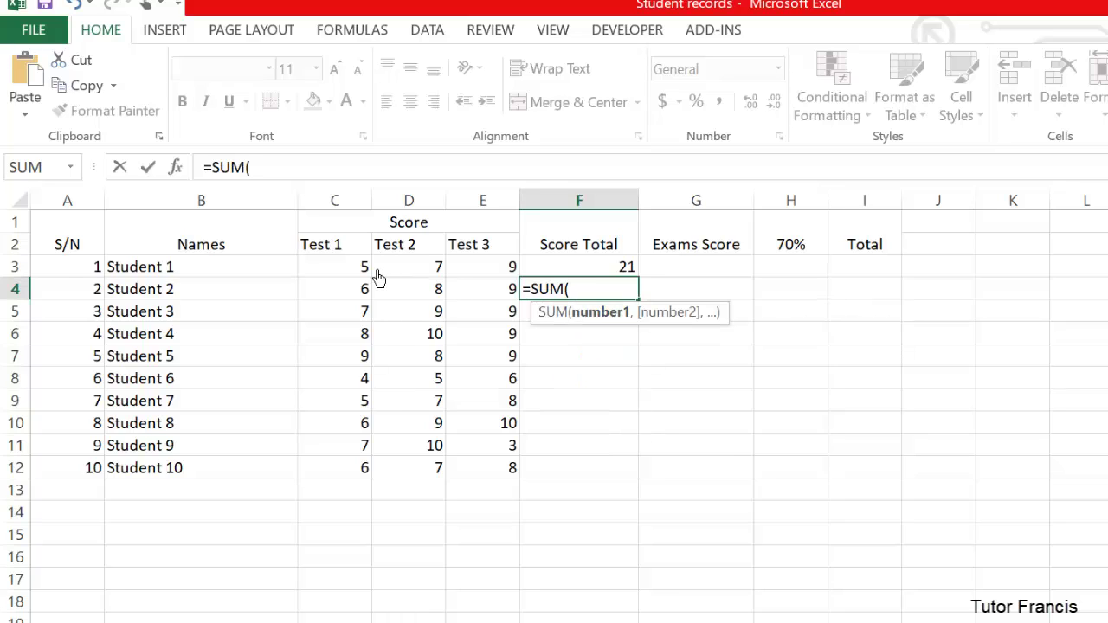
{"action": "left_click", "coordinate": [364, 298]}
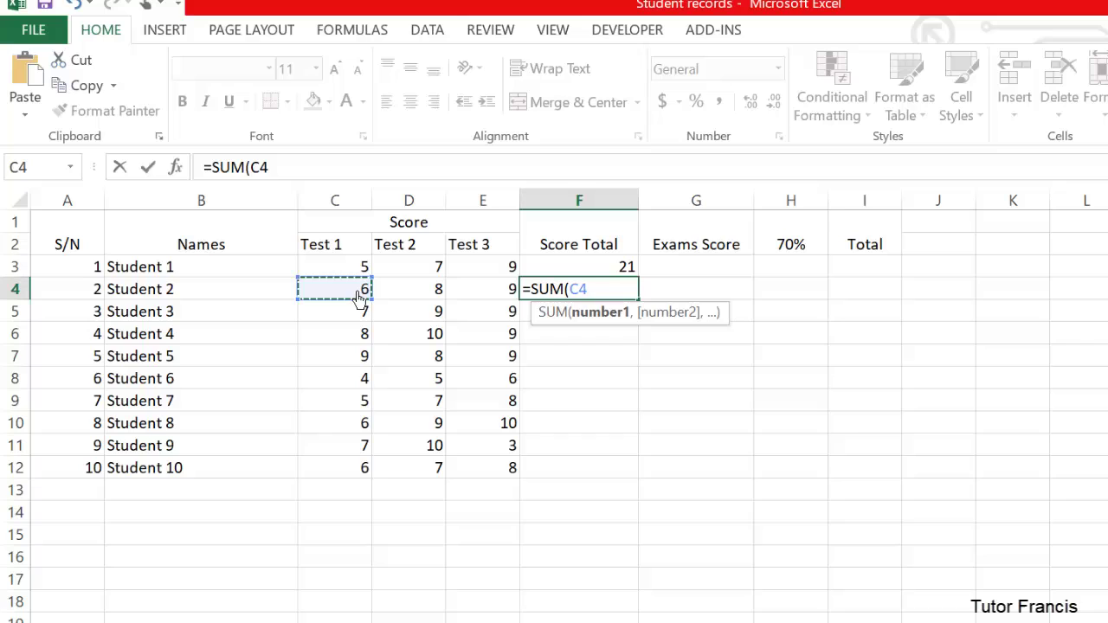
{"action": "left_click_drag", "start_coordinate": [359, 297], "coordinate": [459, 298]}
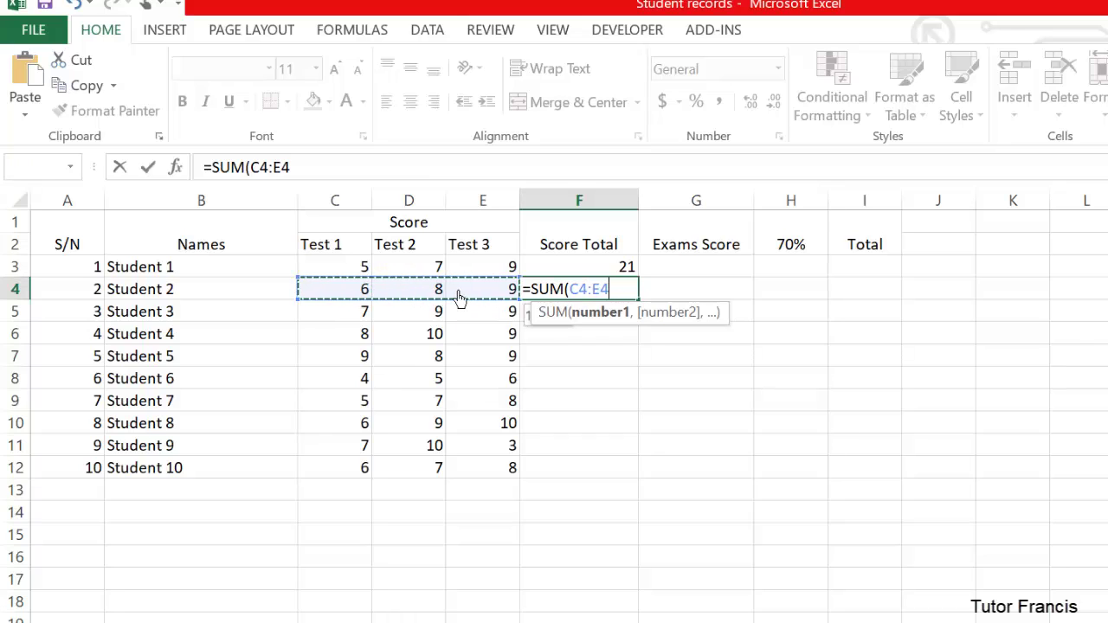
{"action": "type", "text": ")"}
{"action": "key", "text": "Return"}
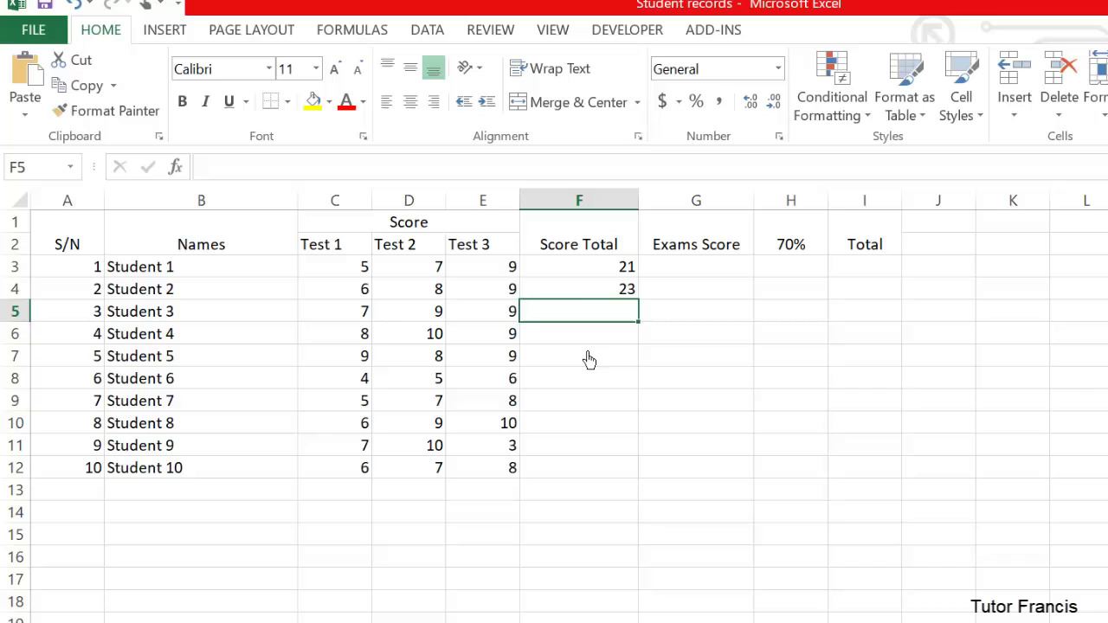
{"action": "left_click", "coordinate": [559, 294]}
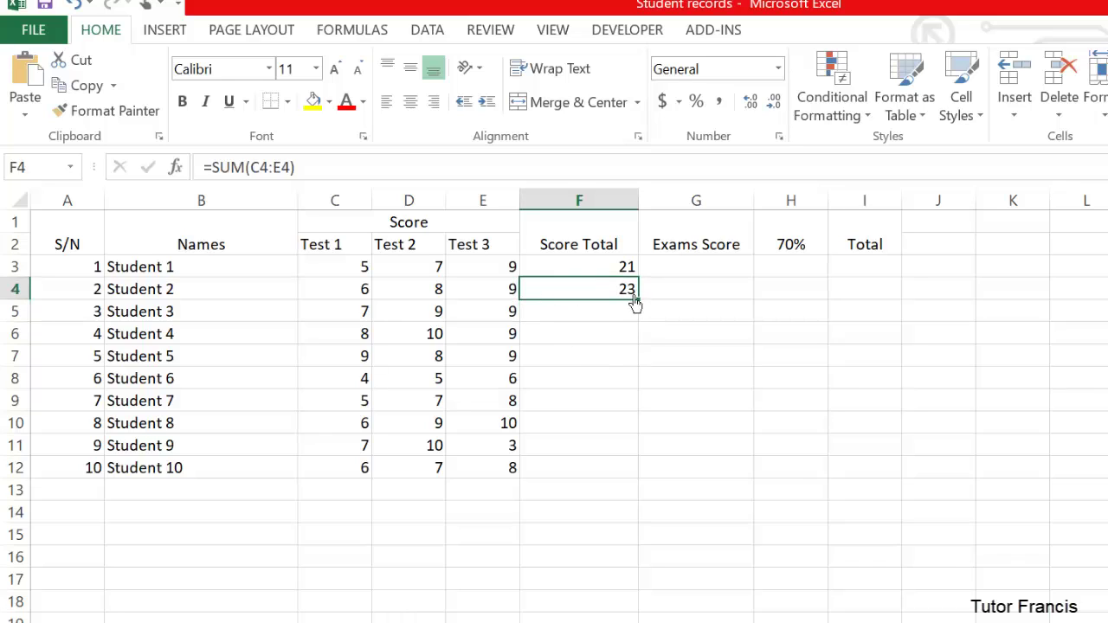
{"action": "left_click_drag", "start_coordinate": [638, 306], "coordinate": [643, 481]}
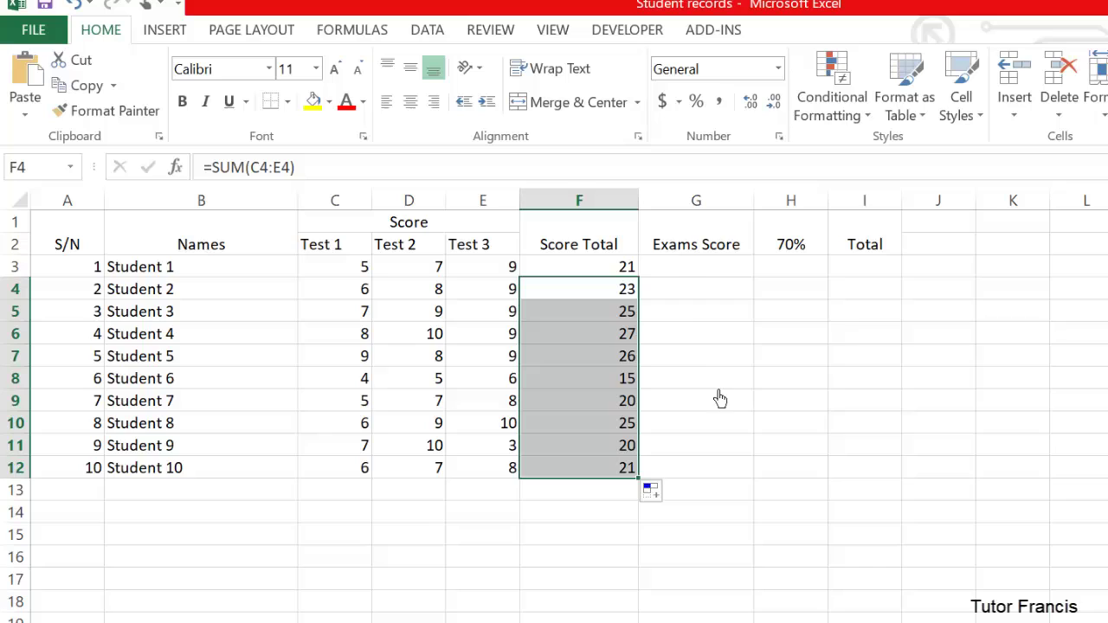
Step: Enter Student 1's exam score 6, put =G3*0.7 in H3, and fill it down to H12
{"action": "left_click", "coordinate": [708, 271]}
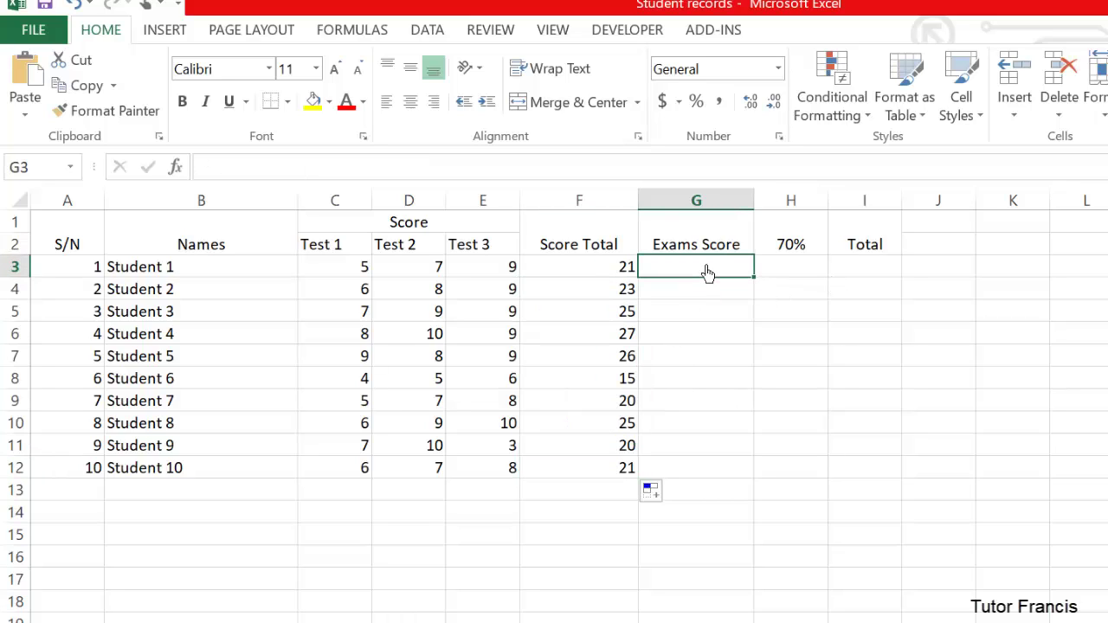
{"action": "type", "text": "67"}
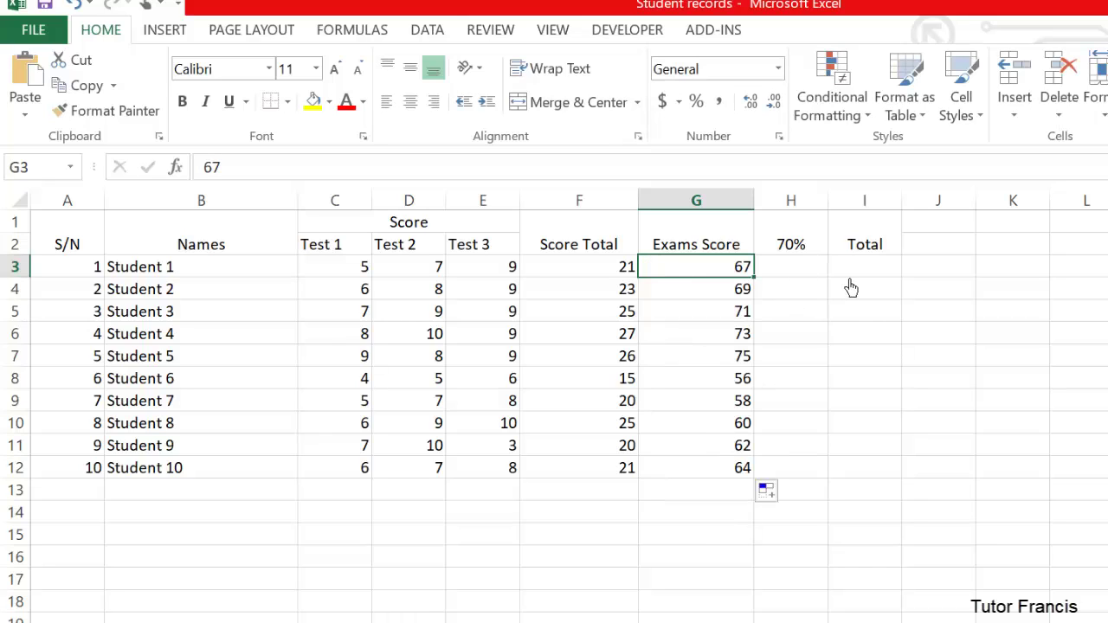
{"action": "left_click", "coordinate": [777, 273]}
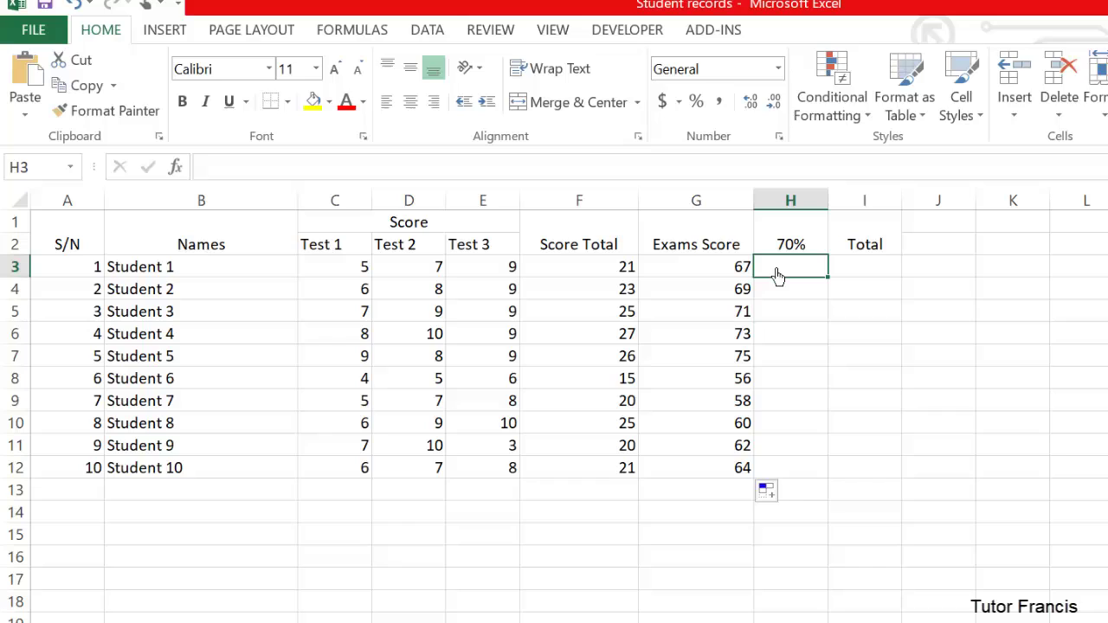
{"action": "type", "text": "="}
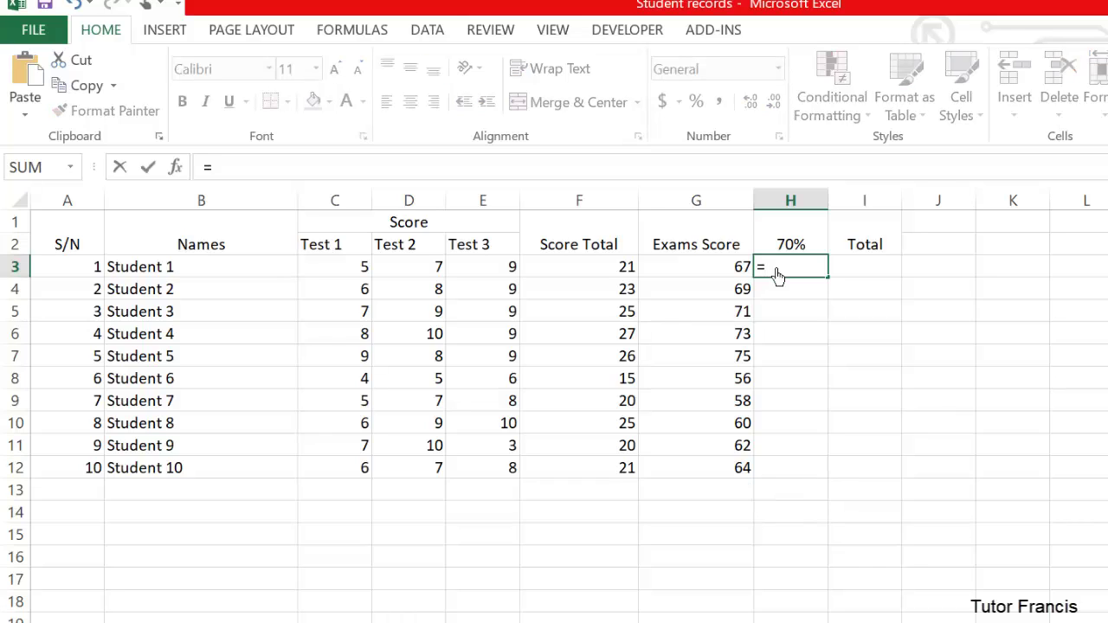
{"action": "left_click", "coordinate": [731, 278]}
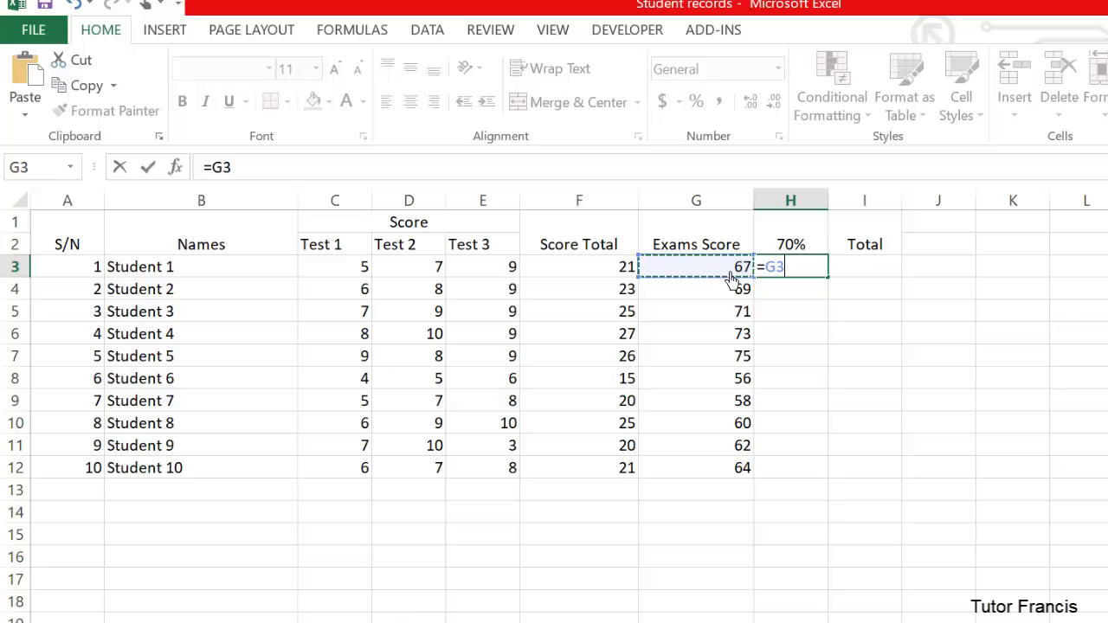
{"action": "type", "text": "*"}
{"action": "type", "text": "0.7"}
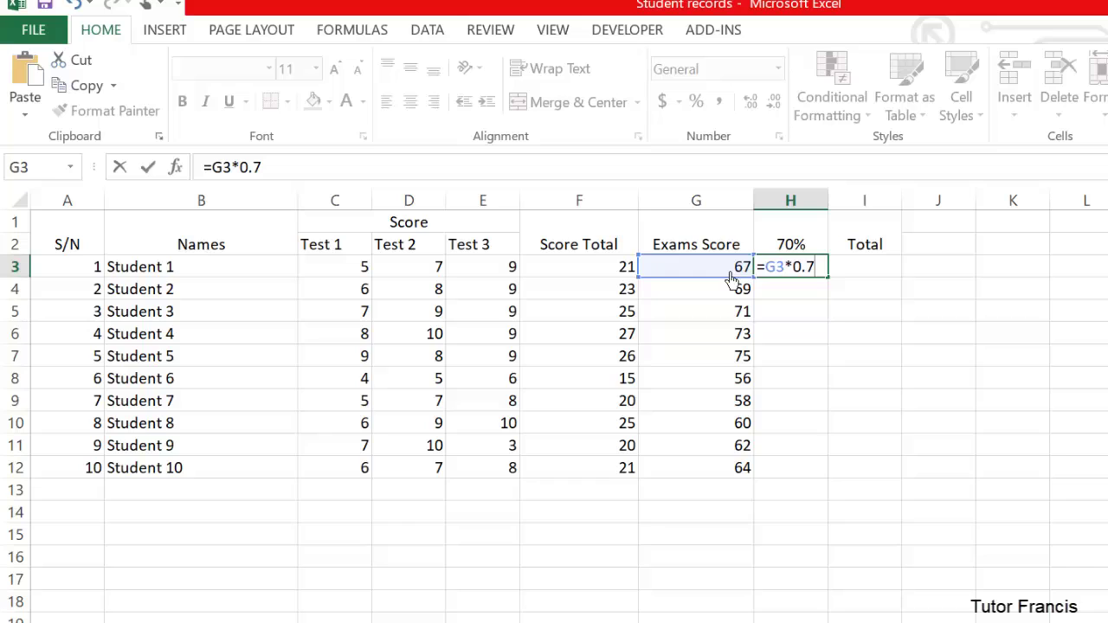
{"action": "key", "text": "Return"}
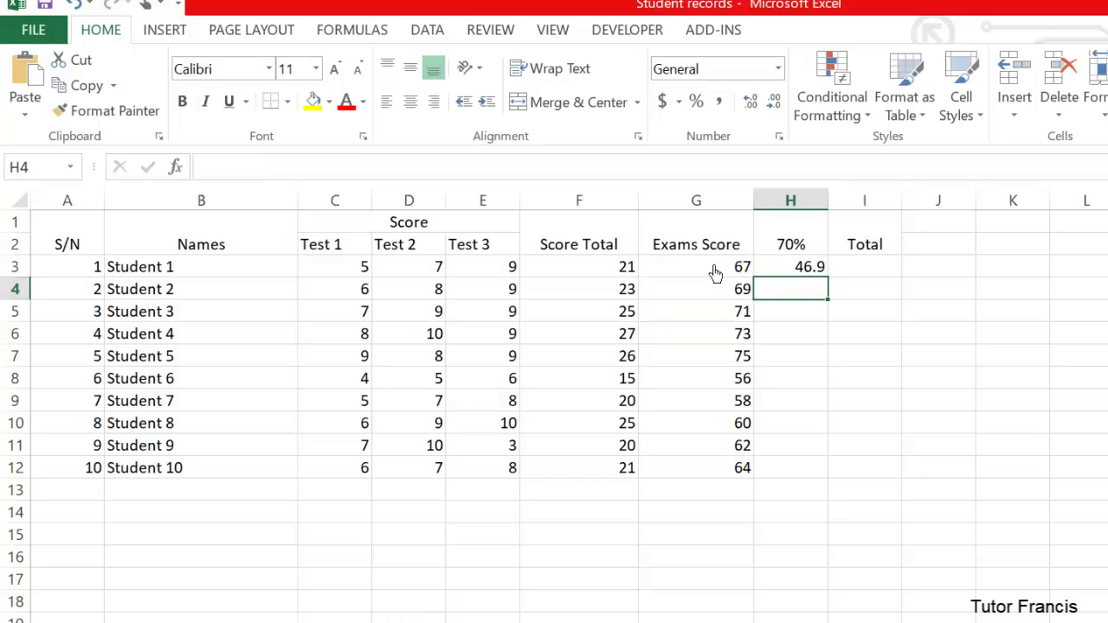
{"action": "left_click", "coordinate": [786, 270]}
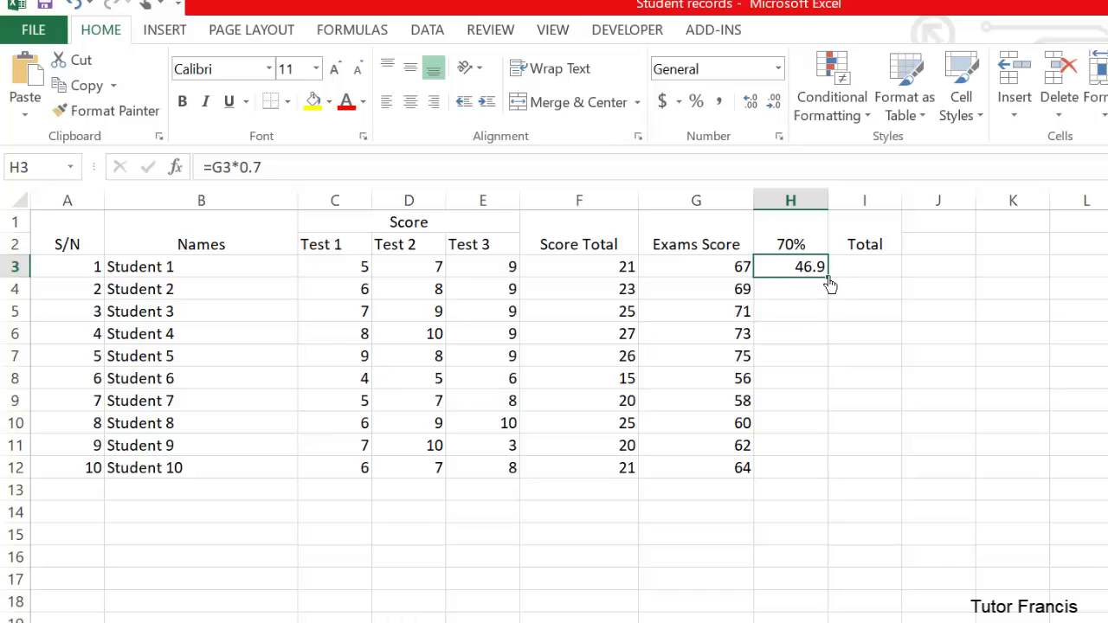
{"action": "left_click_drag", "start_coordinate": [830, 284], "coordinate": [823, 482]}
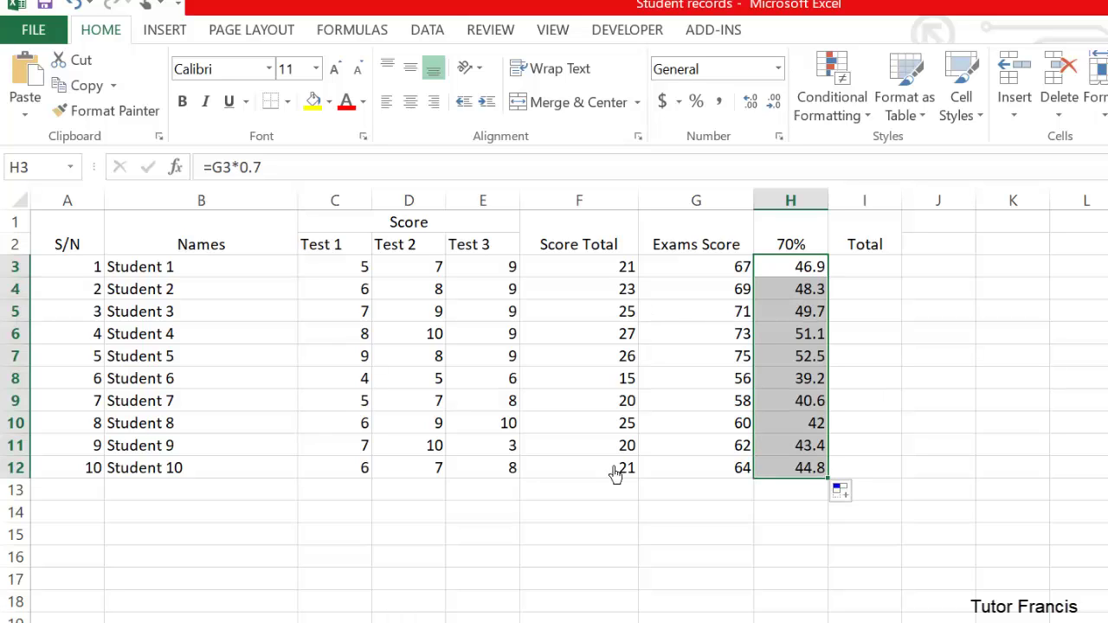
Step: Enter =H3+F3 in I3 as Student 1's Total
{"action": "left_click", "coordinate": [866, 269]}
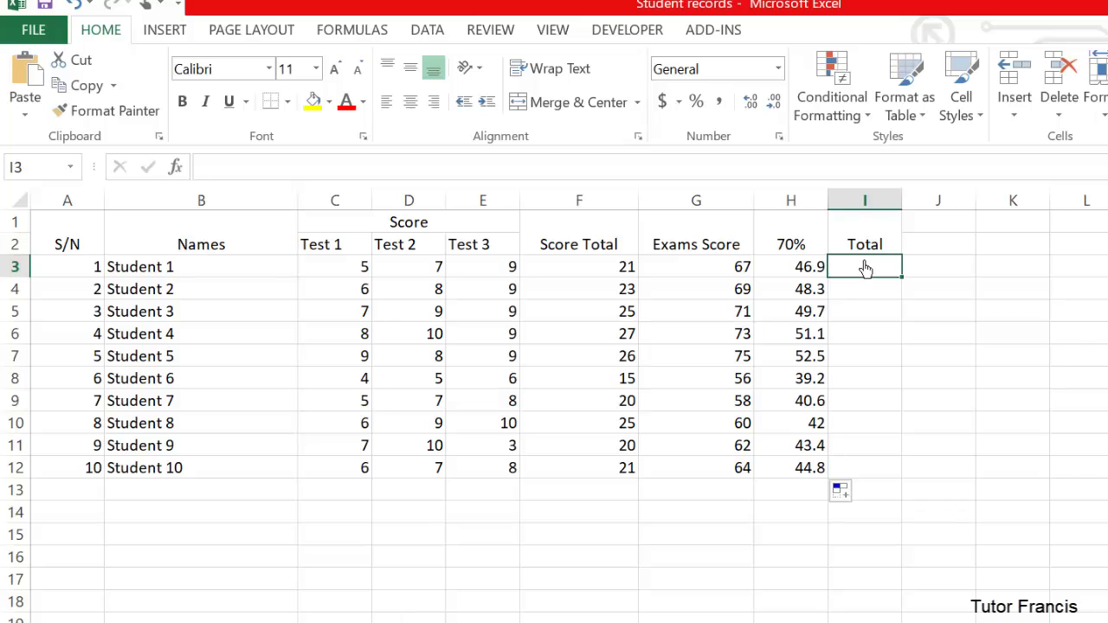
{"action": "type", "text": "="}
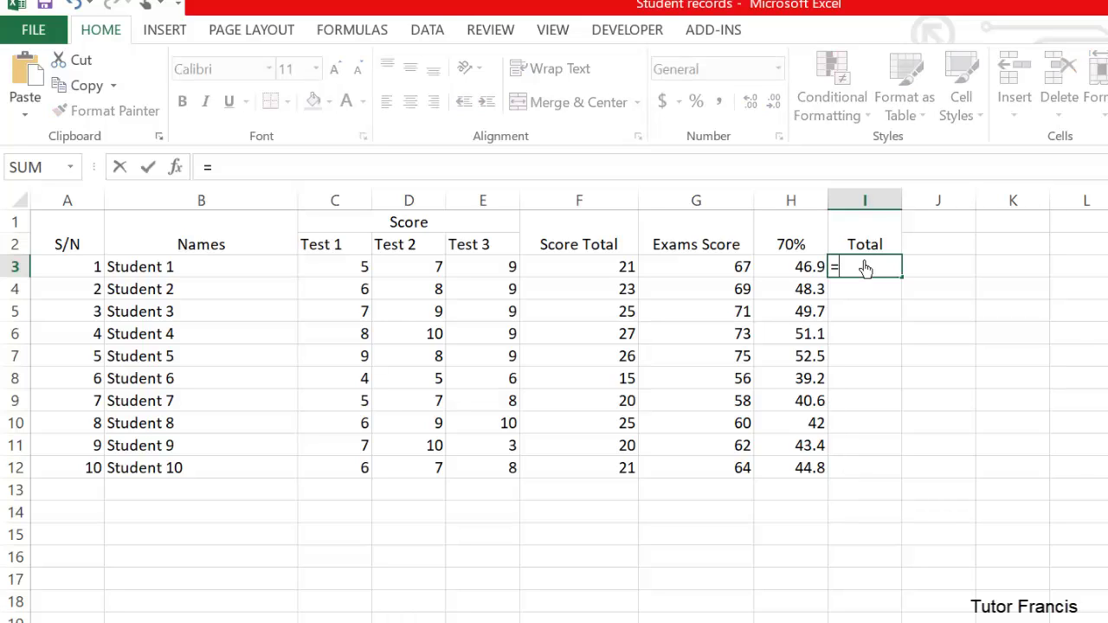
{"action": "left_click", "coordinate": [785, 274]}
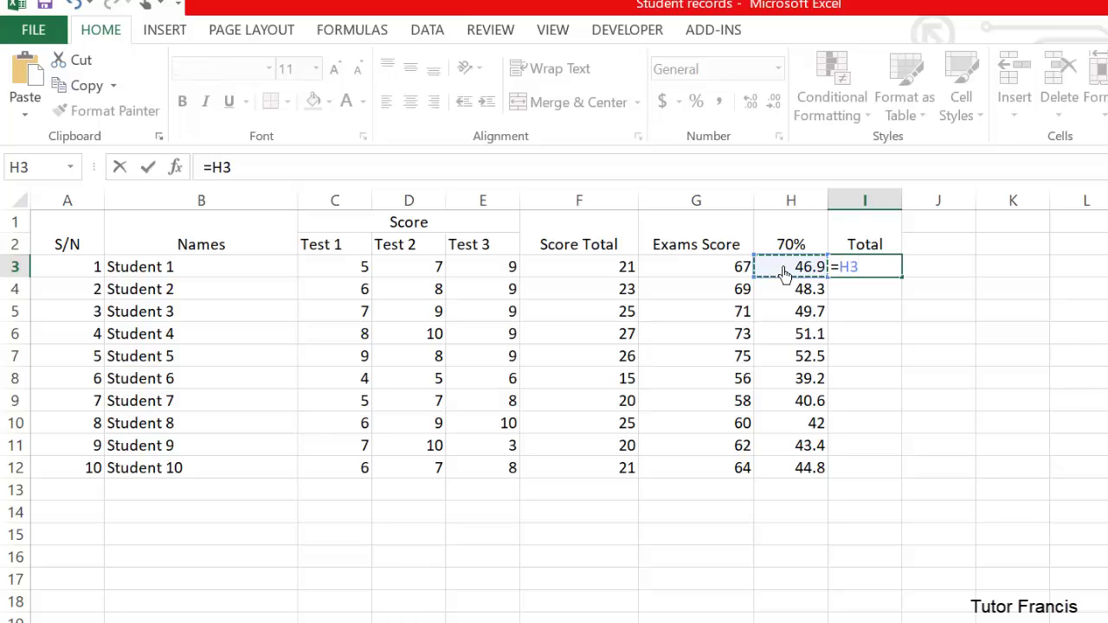
{"action": "type", "text": "+"}
{"action": "left_click", "coordinate": [600, 276]}
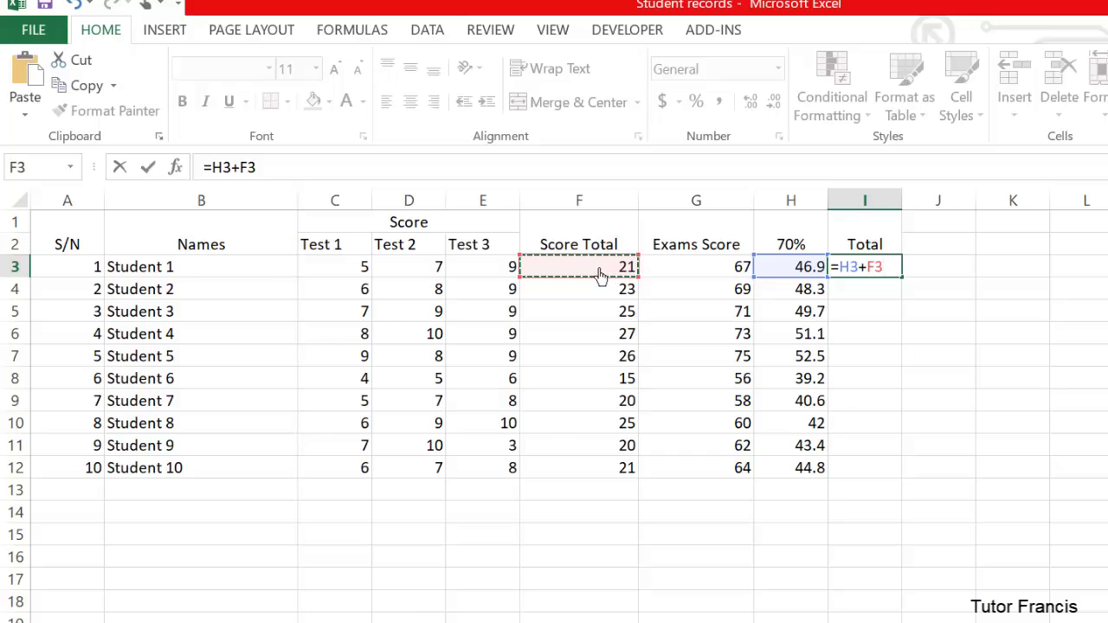
{"action": "key", "text": "Return"}
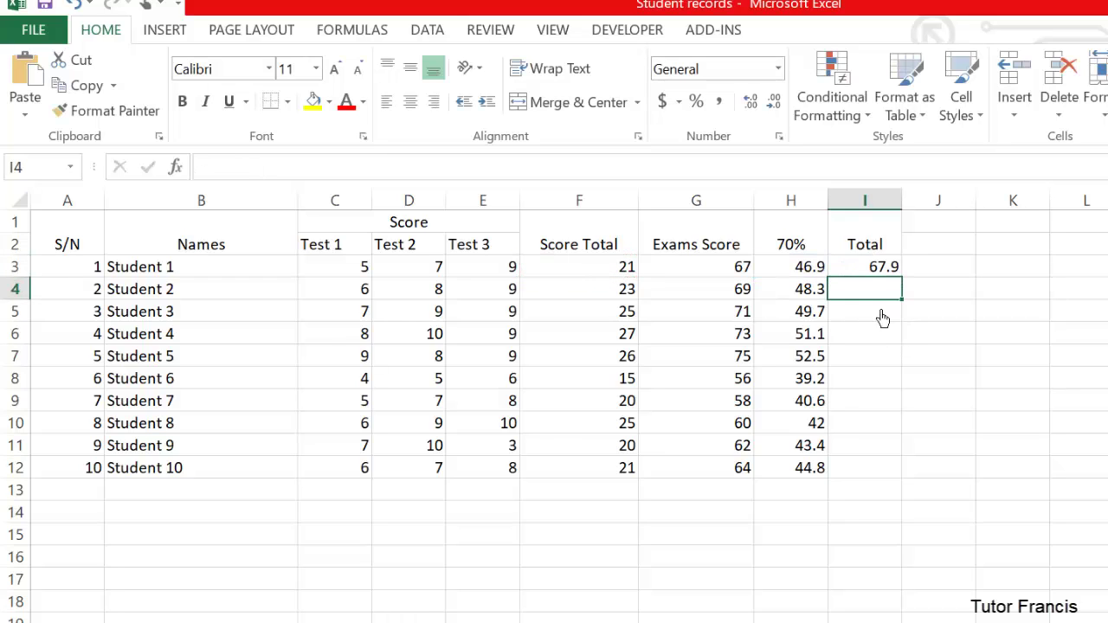
Step: Fill the Total formula down to I12 and check the Student 10 and Student 7 formulas
{"action": "left_click", "coordinate": [850, 273]}
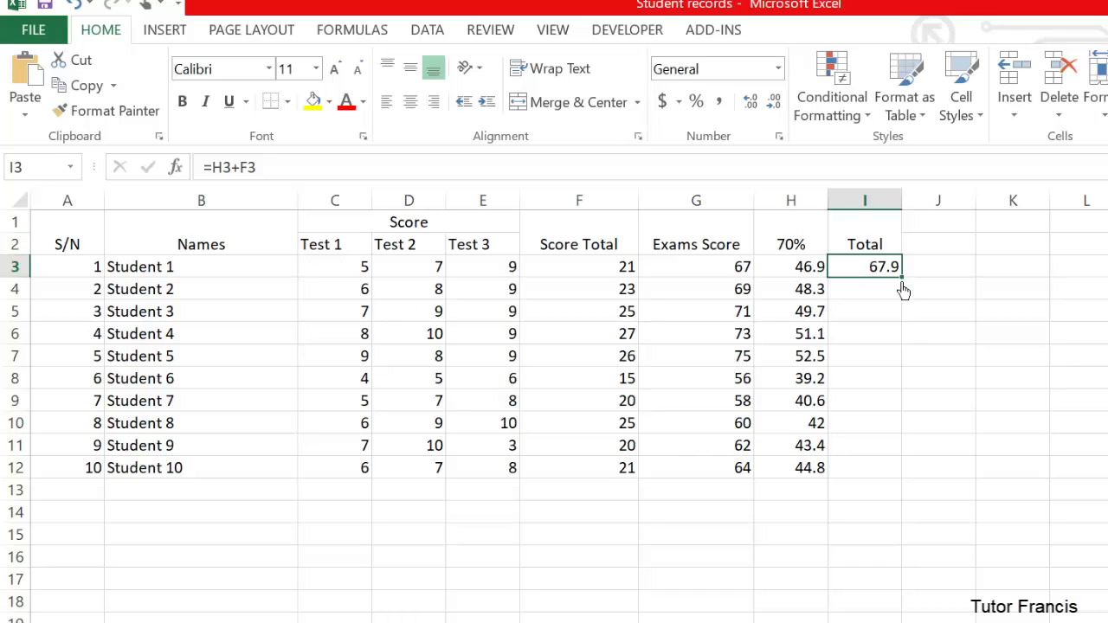
{"action": "left_click_drag", "start_coordinate": [901, 277], "coordinate": [892, 477]}
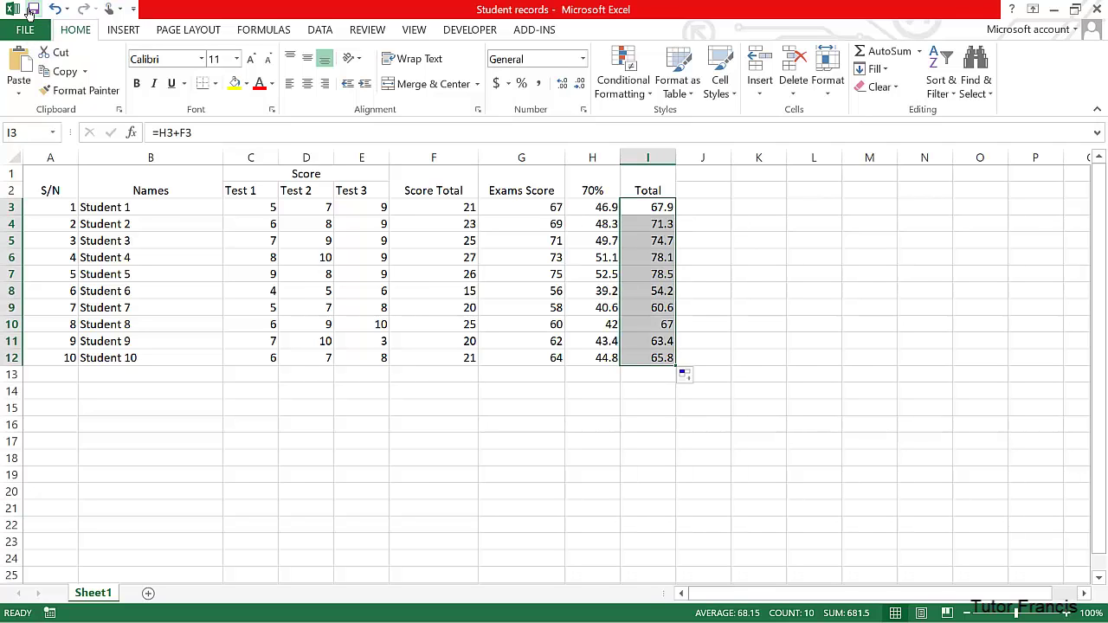
{"action": "left_click", "coordinate": [628, 364]}
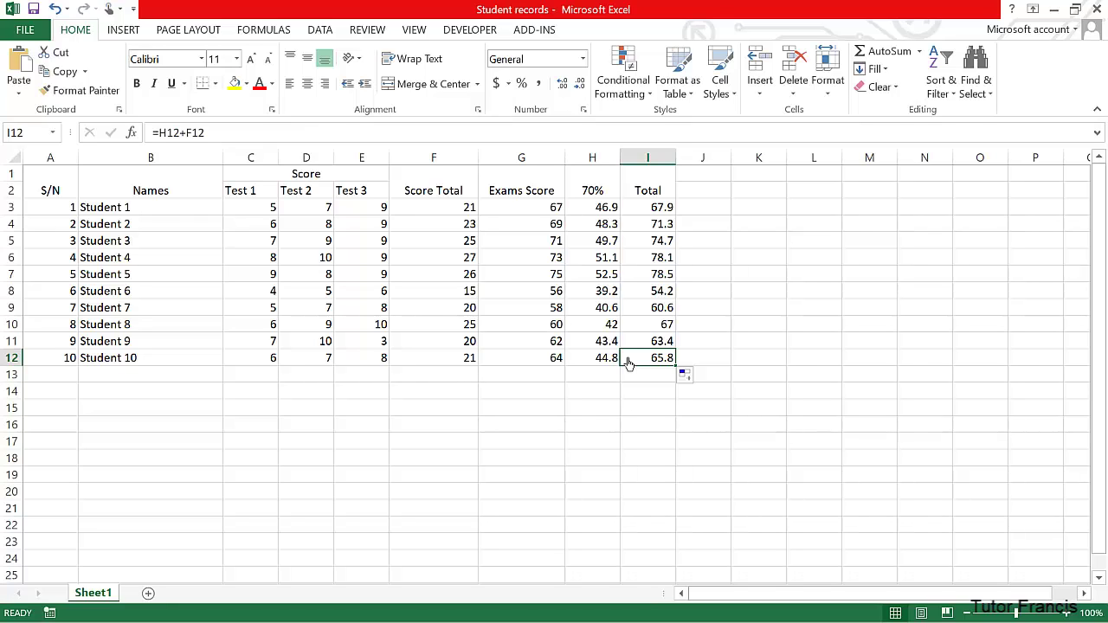
{"action": "left_click", "coordinate": [417, 315]}
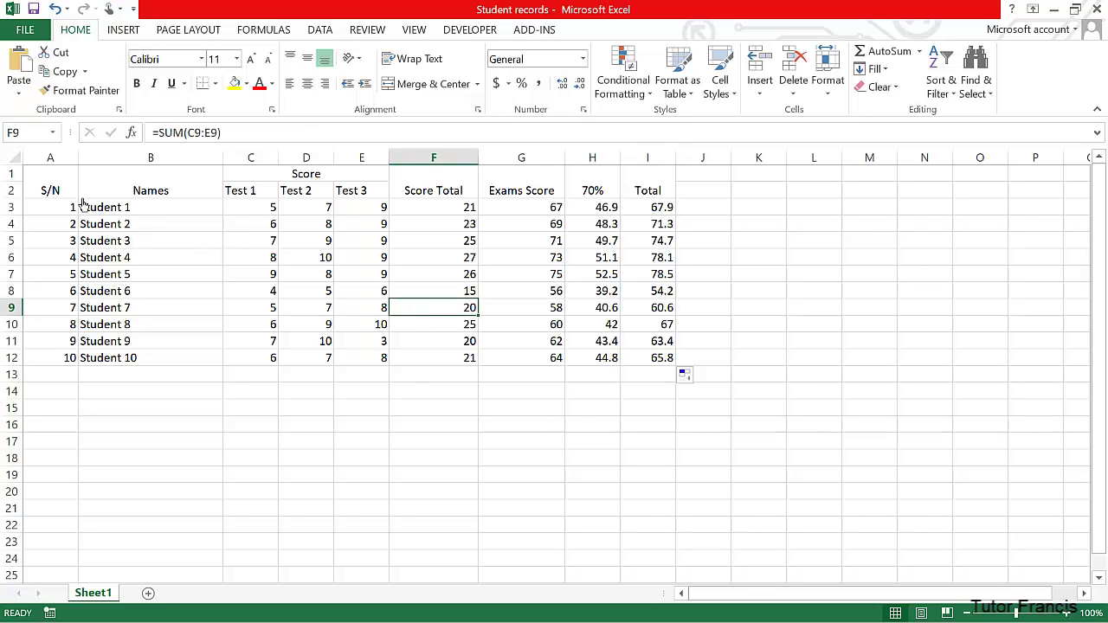
Step: Make the header rows A1:I2 bold, 18-point, light blue Times New Roman
{"action": "mouse_move", "coordinate": [29, 176]}
{"action": "left_mouse_down"}
{"action": "mouse_move", "coordinate": [129, 185]}
{"action": "mouse_move", "coordinate": [658, 179]}
{"action": "left_mouse_up"}
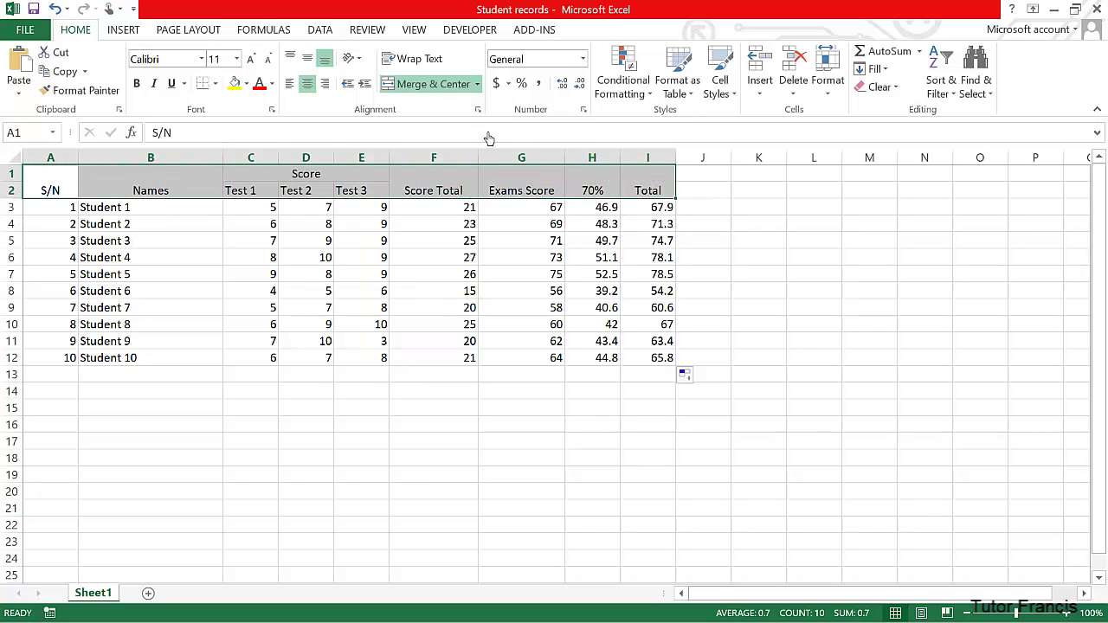
{"action": "left_click", "coordinate": [138, 88]}
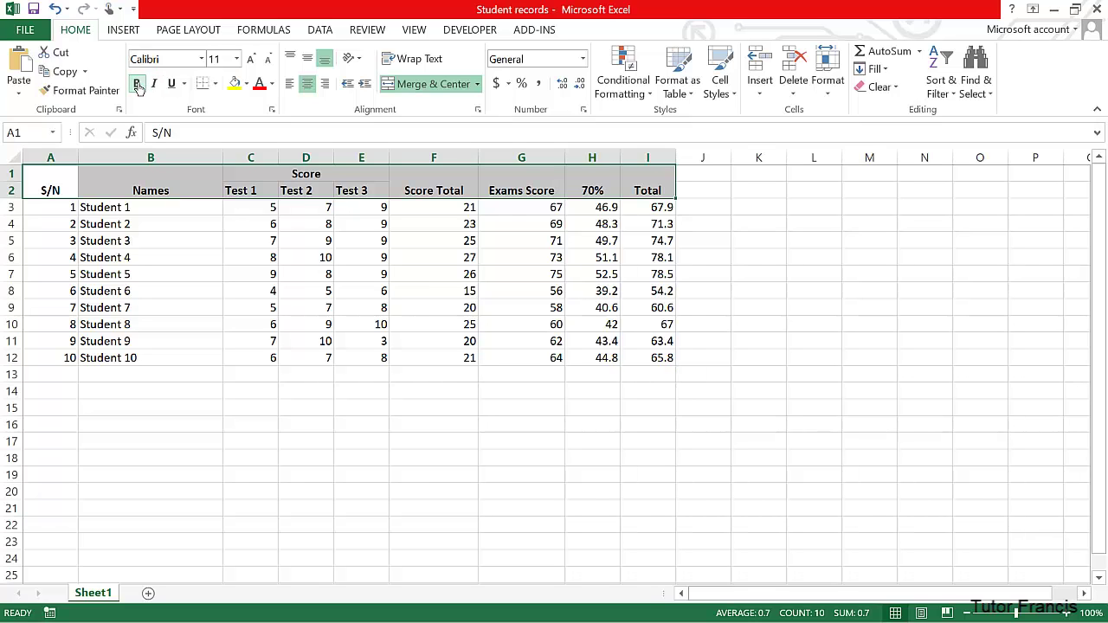
{"action": "left_click", "coordinate": [201, 59]}
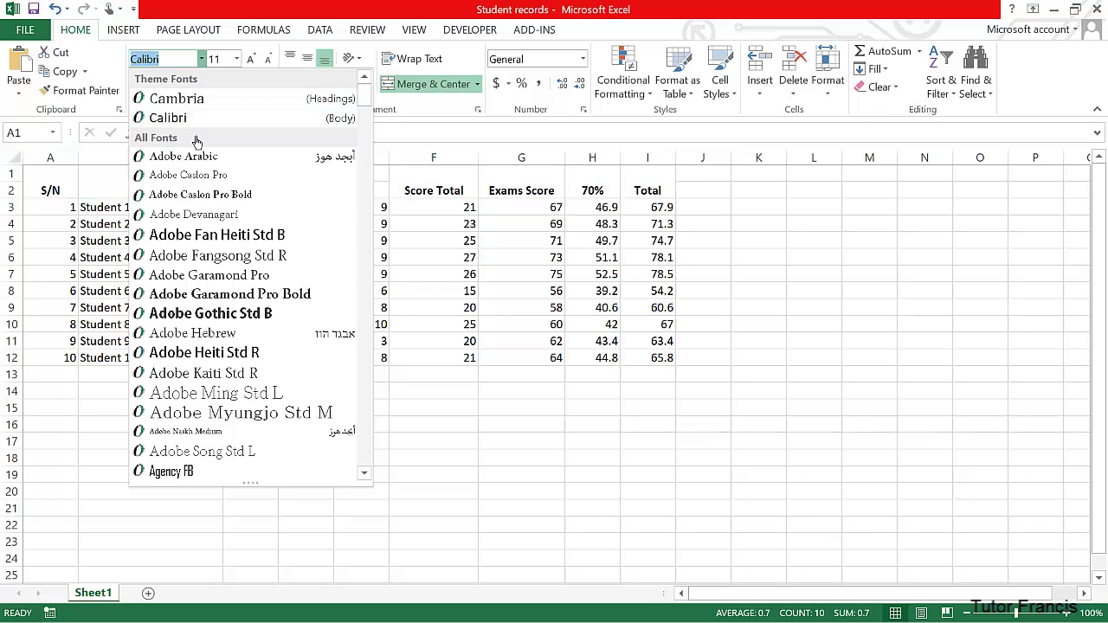
{"action": "type", "text": "T"}
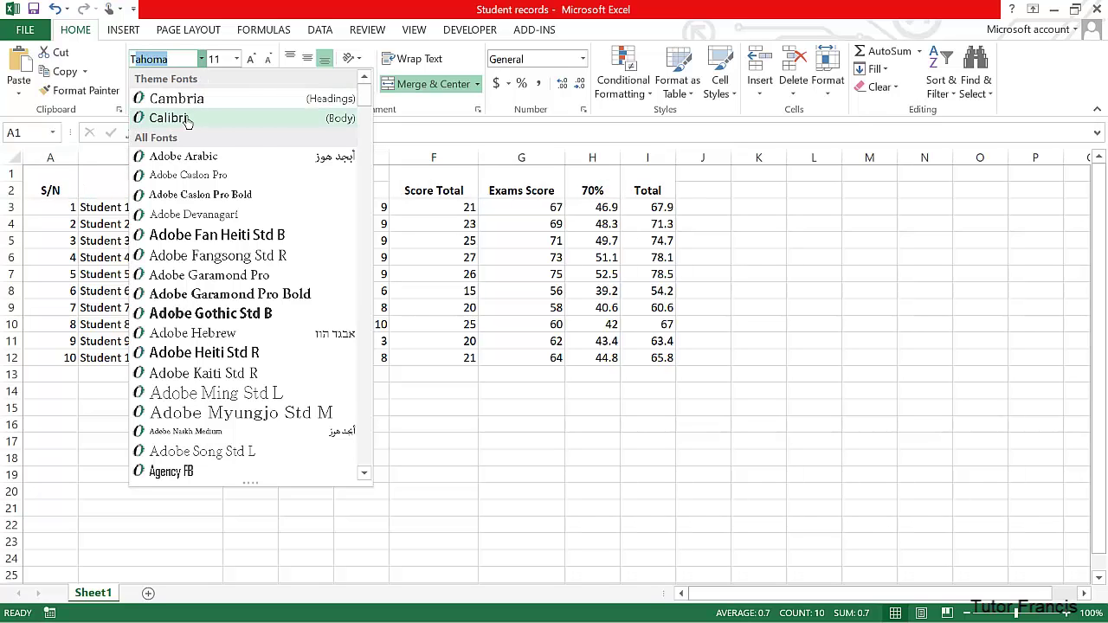
{"action": "type", "text": "imes New Ro"}
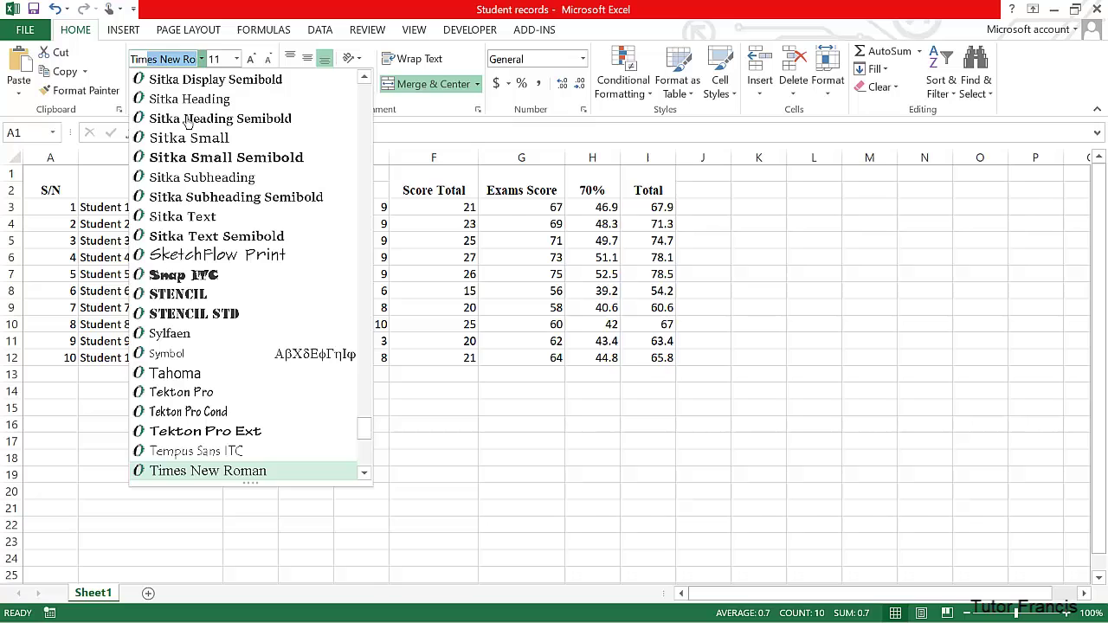
{"action": "key", "text": "Return"}
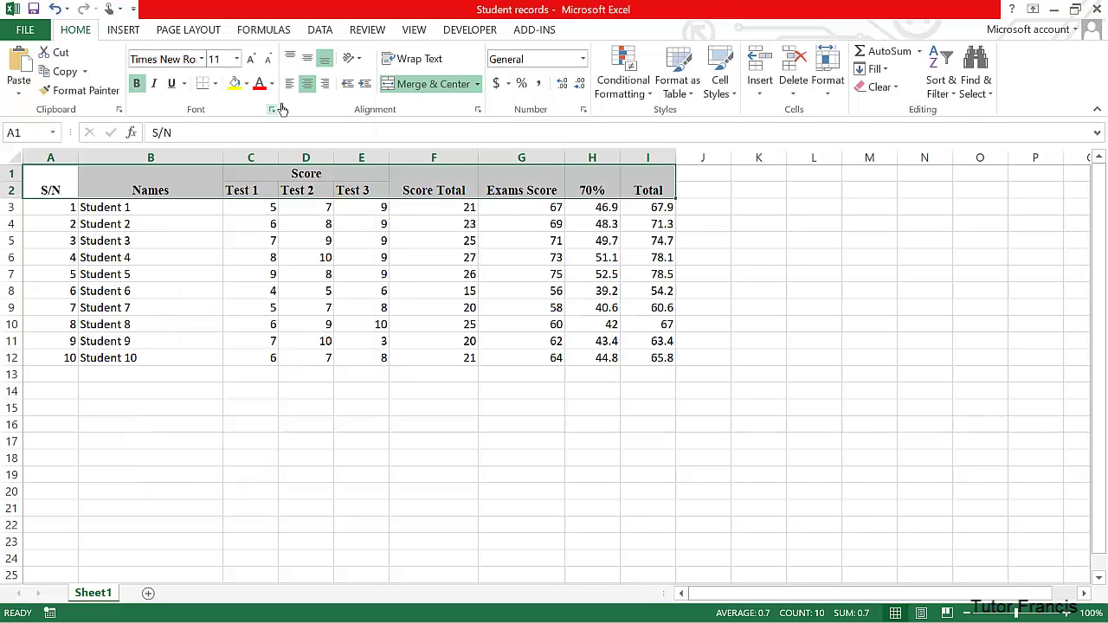
{"action": "left_click", "coordinate": [253, 58]}
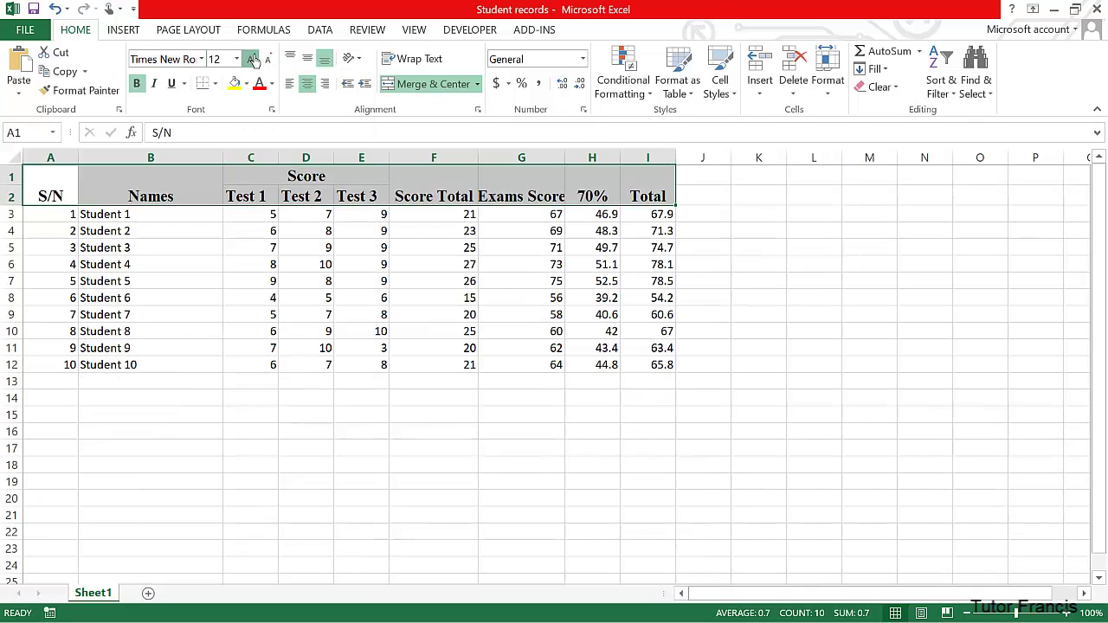
{"action": "left_click", "coordinate": [253, 59]}
{"action": "left_click", "coordinate": [253, 58]}
{"action": "left_click", "coordinate": [253, 58]}
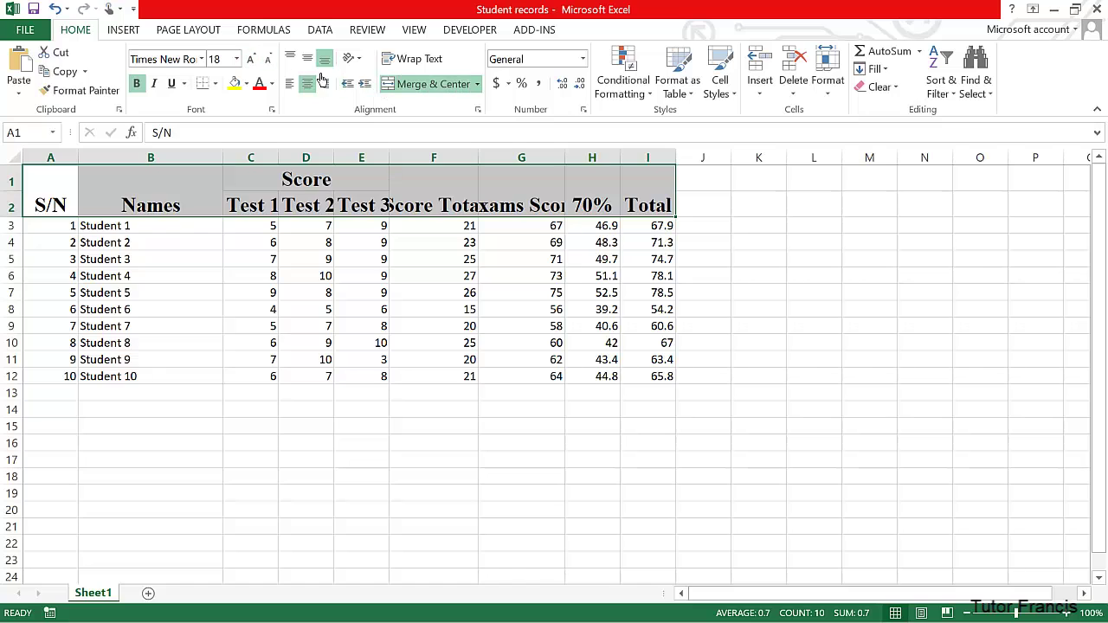
{"action": "left_click", "coordinate": [272, 84]}
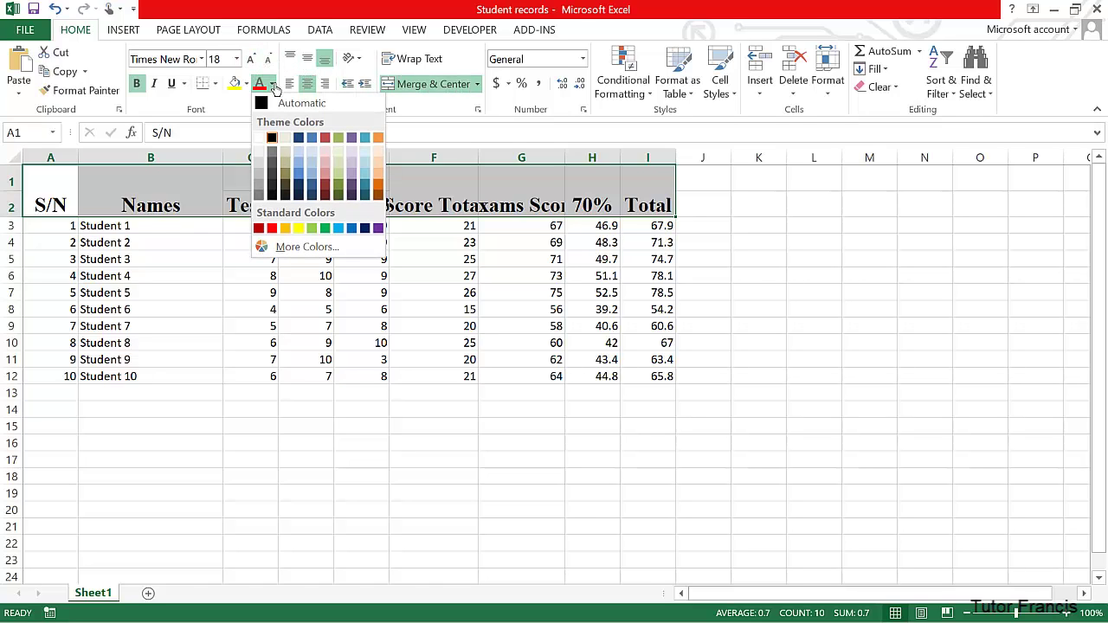
{"action": "left_click", "coordinate": [339, 228]}
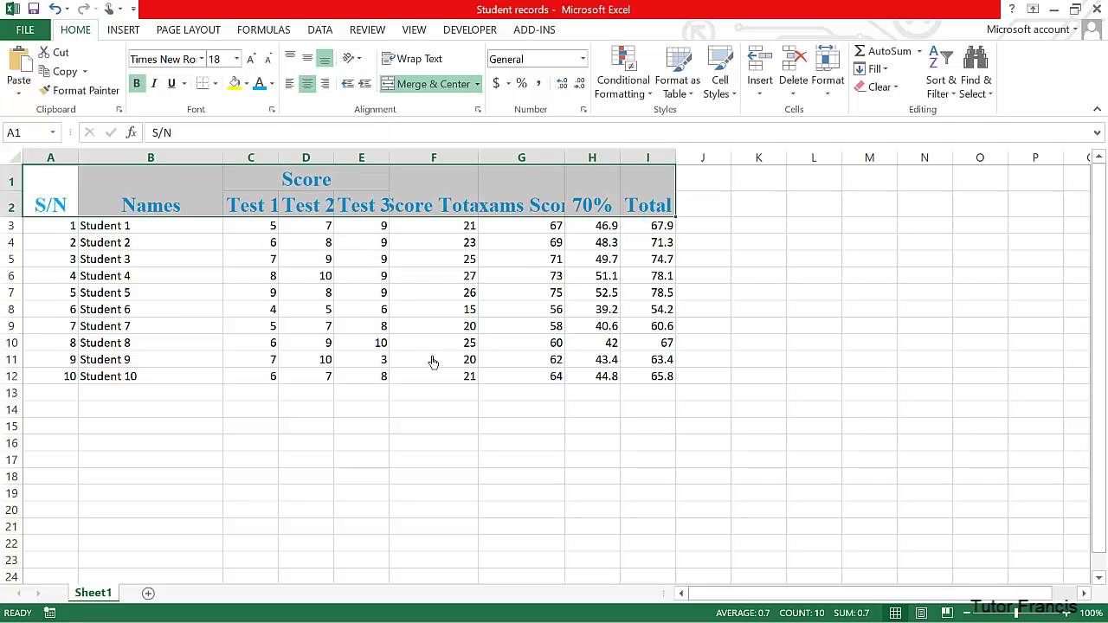
Step: Widen columns D through I so every header, including Score Total and Exams Score, fits
{"action": "left_click", "coordinate": [432, 359]}
{"action": "double_click", "coordinate": [389, 158]}
{"action": "double_click", "coordinate": [334, 158]}
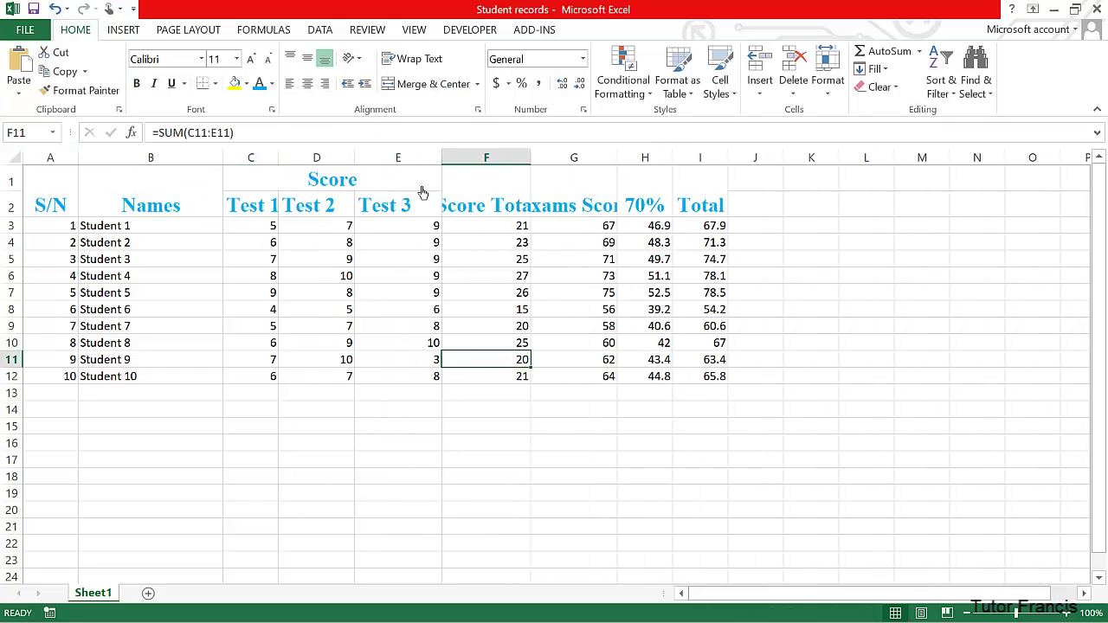
{"action": "double_click", "coordinate": [530, 157]}
{"action": "double_click", "coordinate": [644, 158]}
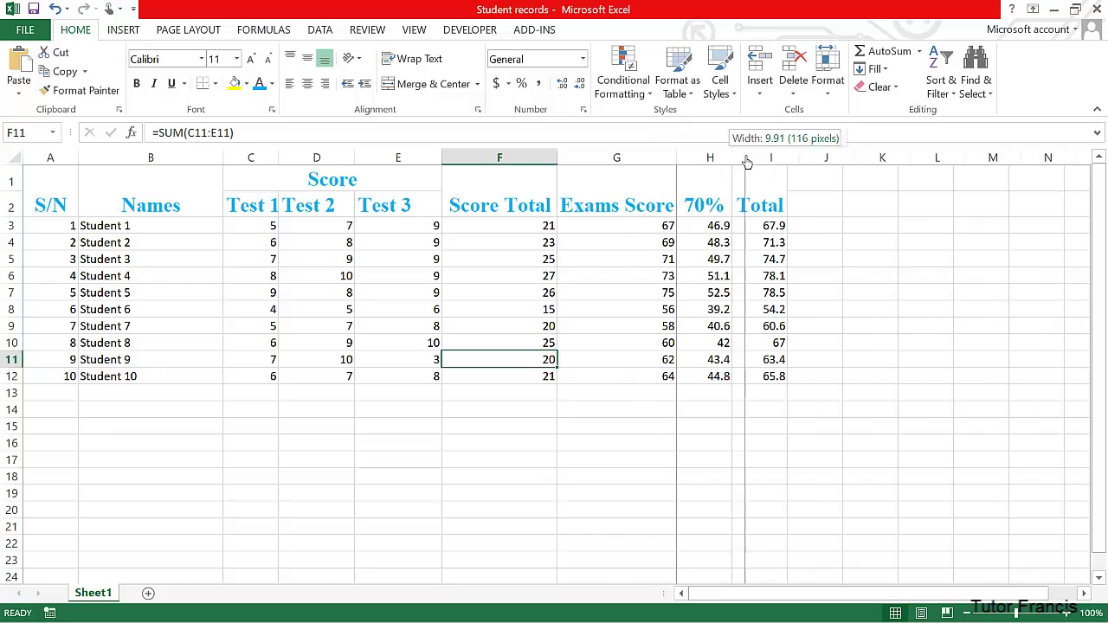
{"action": "left_click_drag", "start_coordinate": [747, 163], "coordinate": [753, 163]}
{"action": "left_click_drag", "start_coordinate": [808, 163], "coordinate": [829, 163]}
{"action": "left_click", "coordinate": [595, 375]}
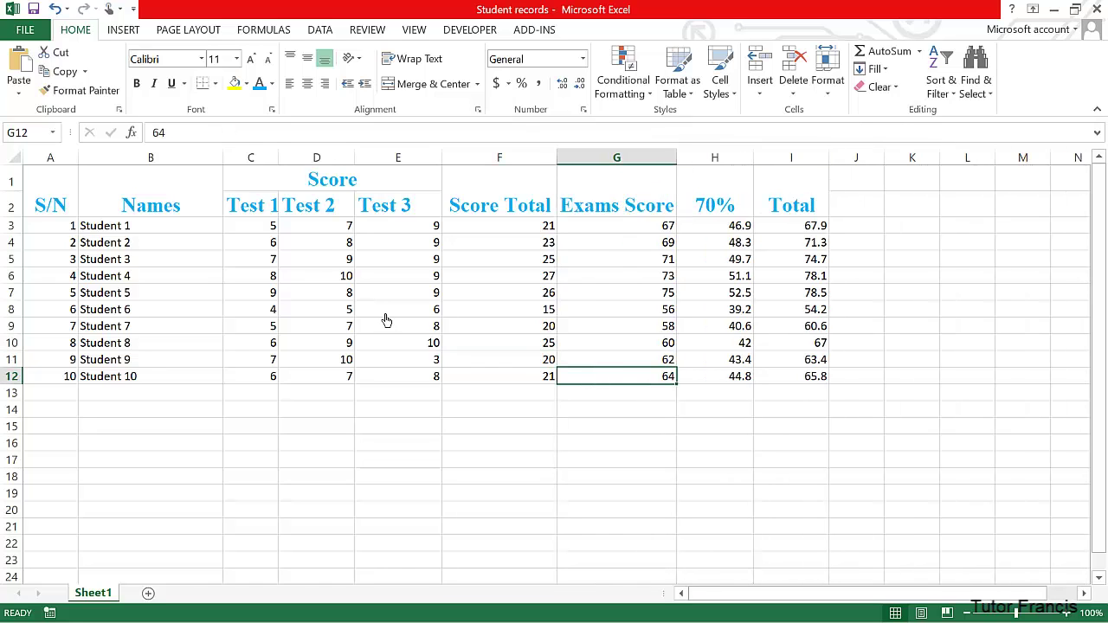
Step: Set the student data rows A3:I12 to 18-point Times New Roman
{"action": "left_click_drag", "start_coordinate": [54, 227], "coordinate": [825, 381]}
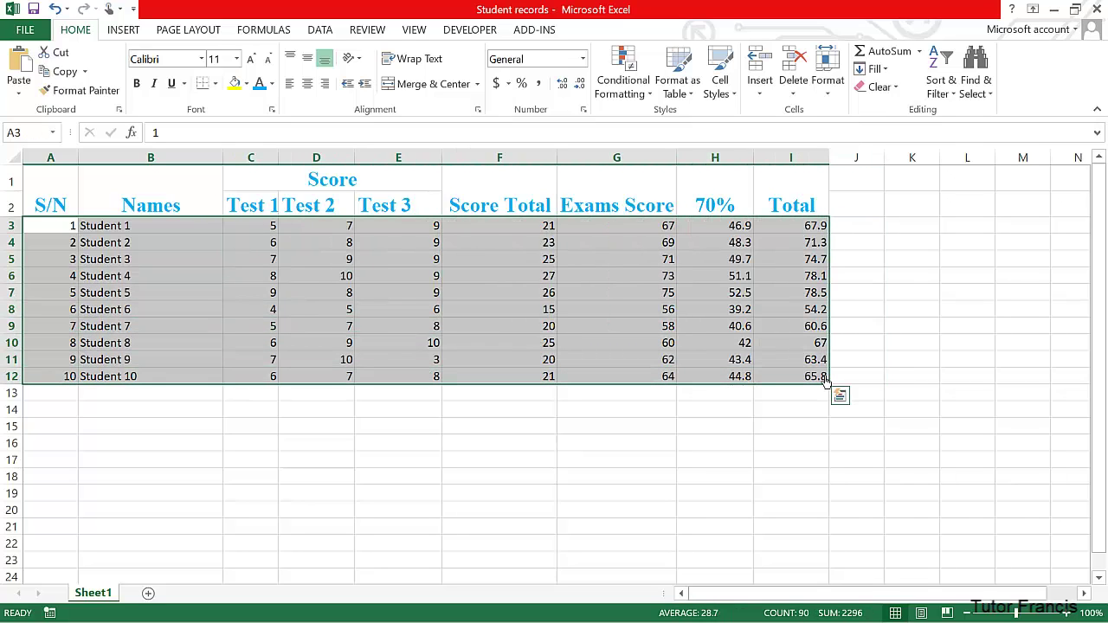
{"action": "left_click", "coordinate": [251, 58]}
{"action": "left_click", "coordinate": [251, 58]}
{"action": "left_click", "coordinate": [251, 58]}
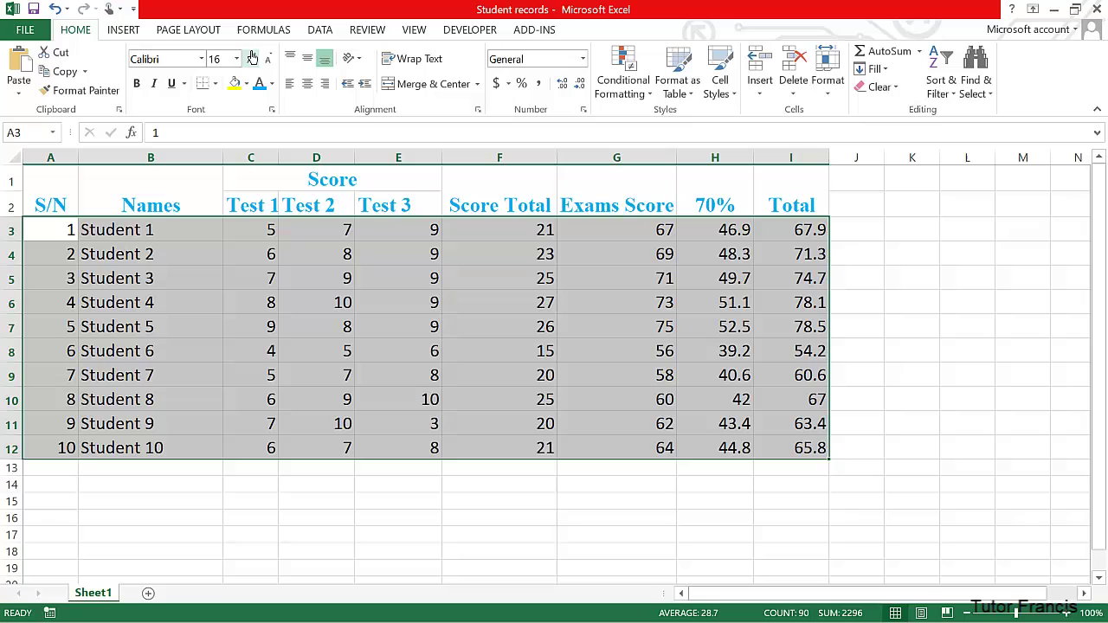
{"action": "left_click", "coordinate": [252, 58]}
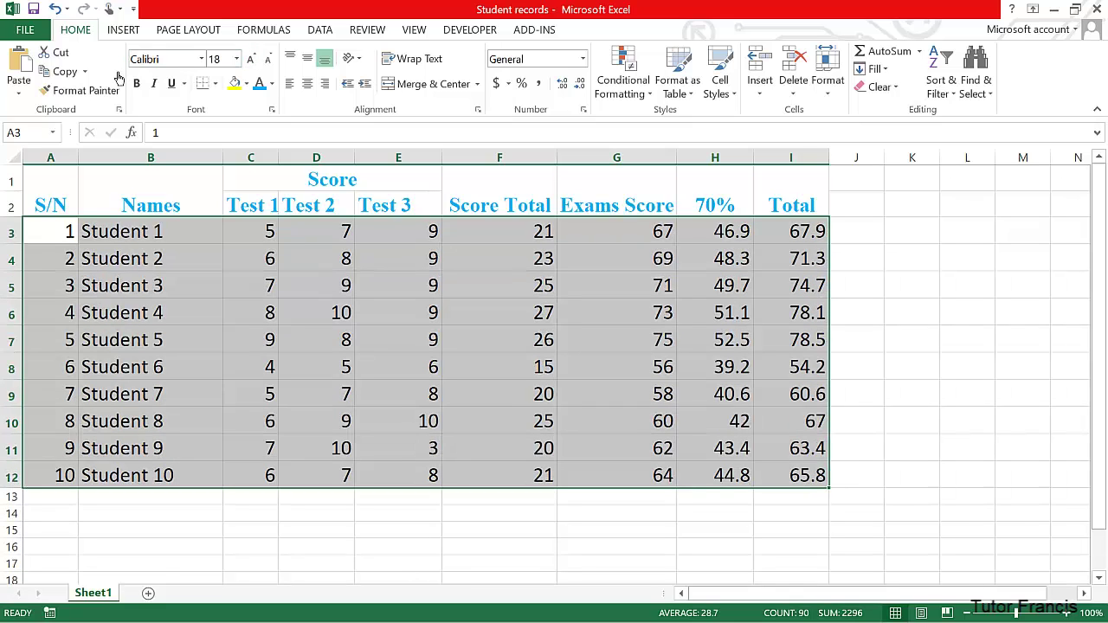
{"action": "left_click", "coordinate": [198, 60]}
{"action": "left_click", "coordinate": [200, 60]}
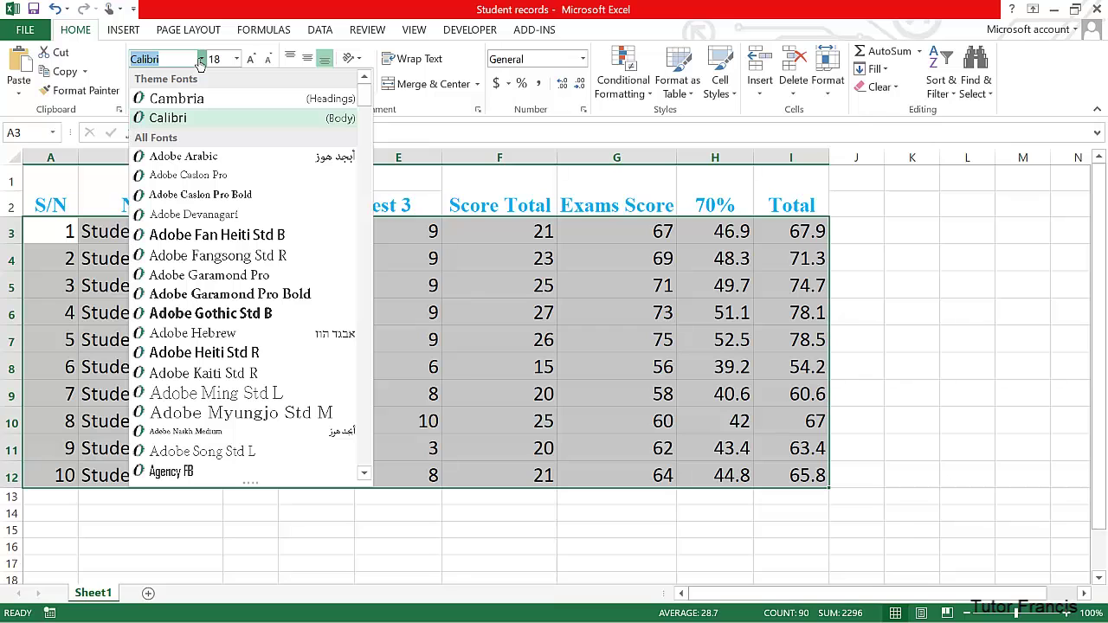
{"action": "type", "text": "Times New Ro"}
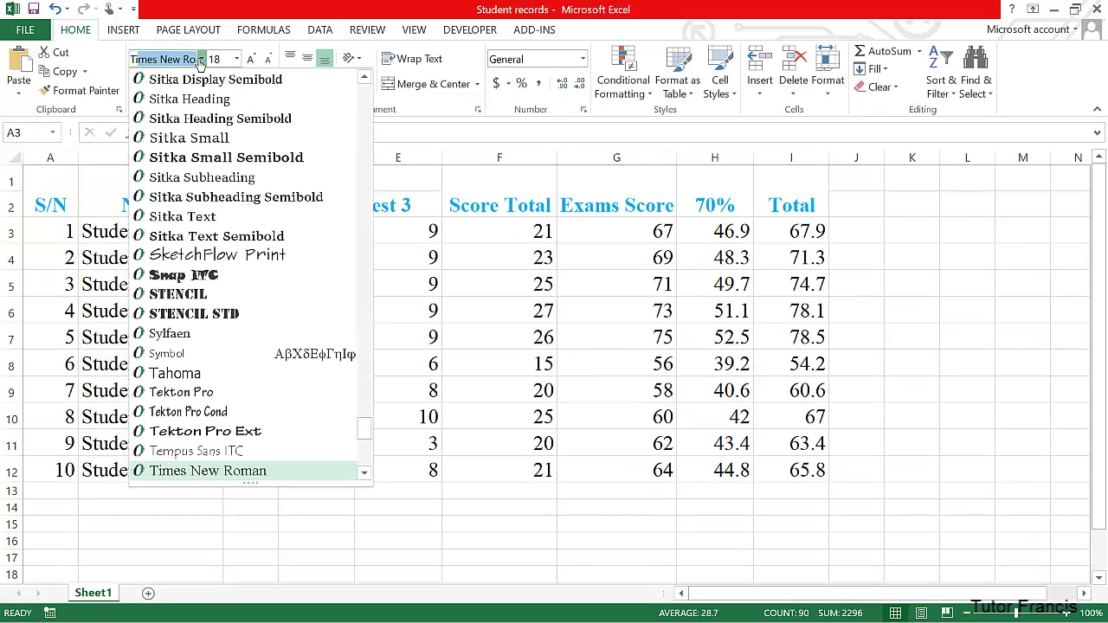
{"action": "key", "text": "Return"}
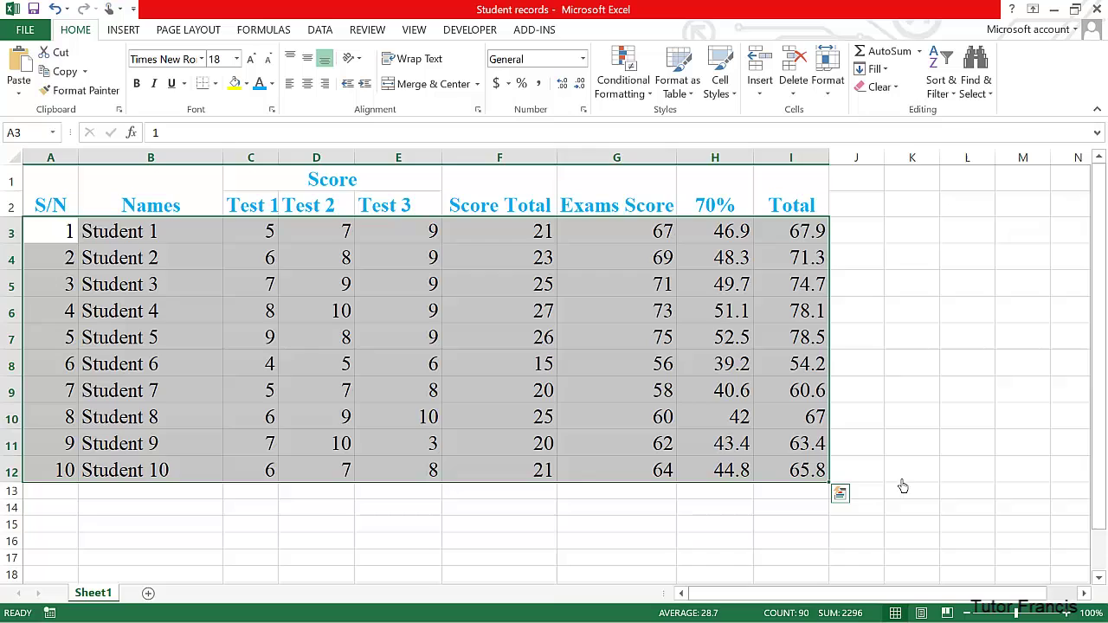
{"action": "left_click", "coordinate": [811, 469]}
{"action": "left_click", "coordinate": [819, 499]}
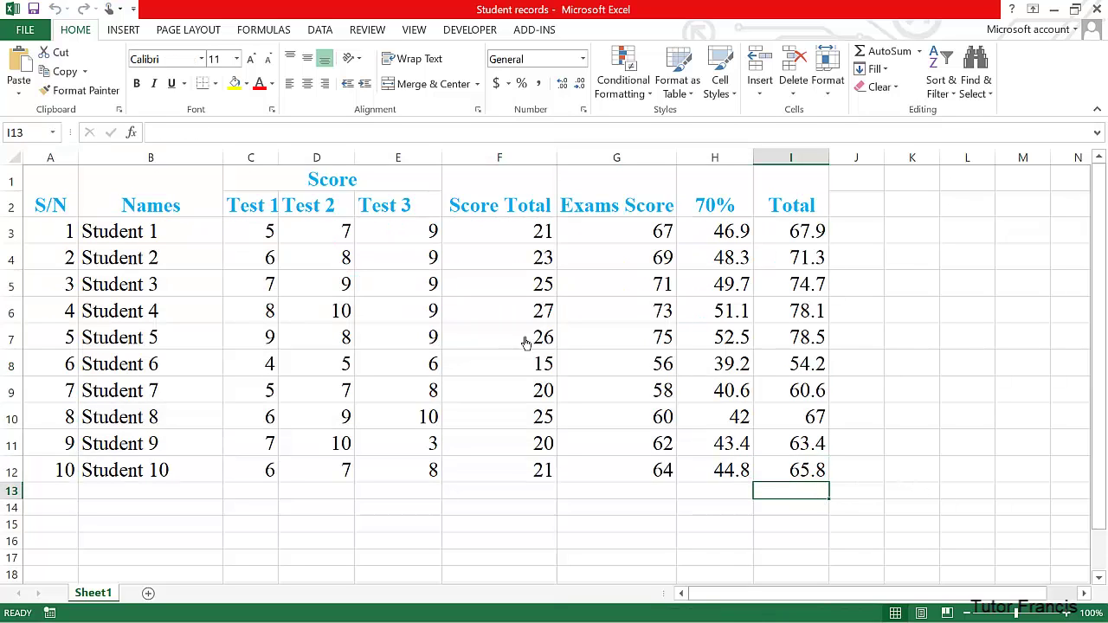
Step: Save the Student records workbook, close Excel, and reopen it from the desktop
{"action": "left_click", "coordinate": [33, 11]}
{"action": "left_click", "coordinate": [1099, 9]}
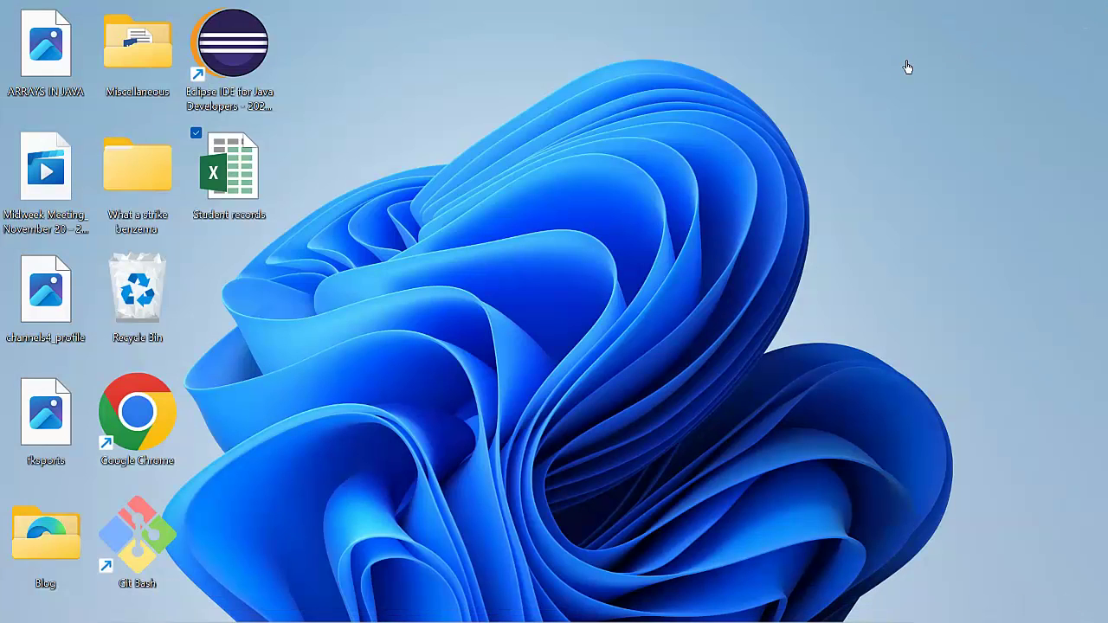
{"action": "double_click", "coordinate": [233, 169]}
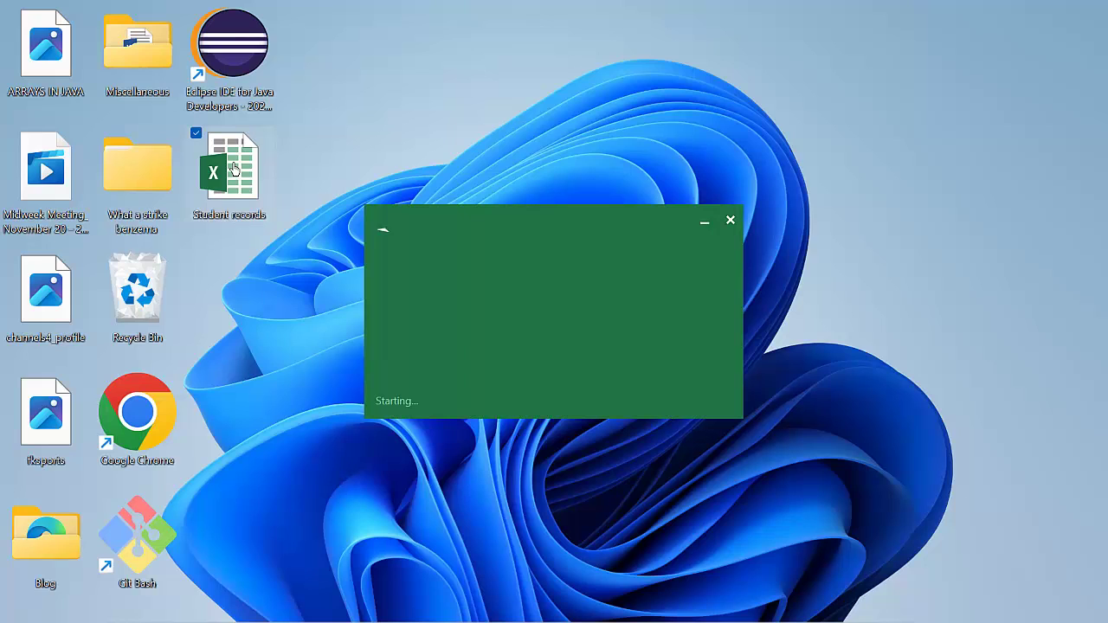